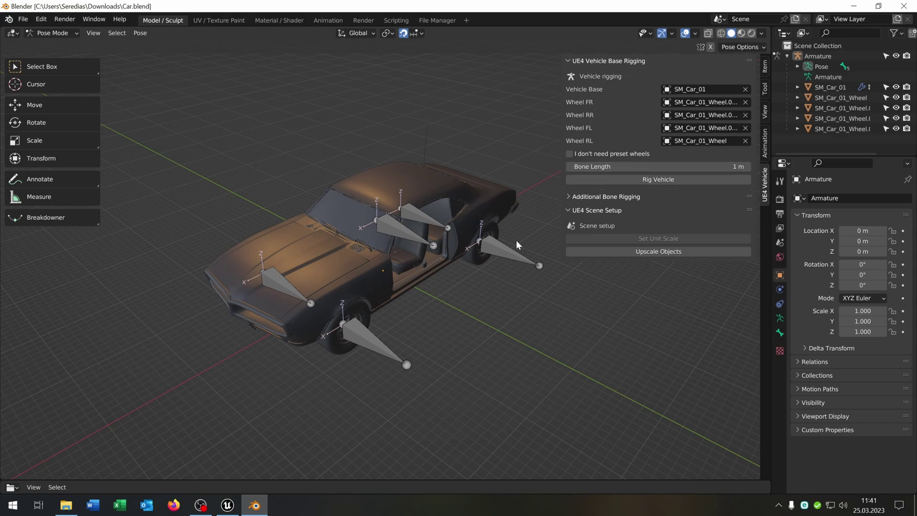
# - Select the four SM_Car_01_Wheel objects in the Outliner and delete them, keeping the SM_Car_01 body and armature
pyautogui.click(841, 97)
pyautogui.keyDown('shift'); pyautogui.click(842, 128); pyautogui.keyUp('shift')
pyautogui.press('Delete')
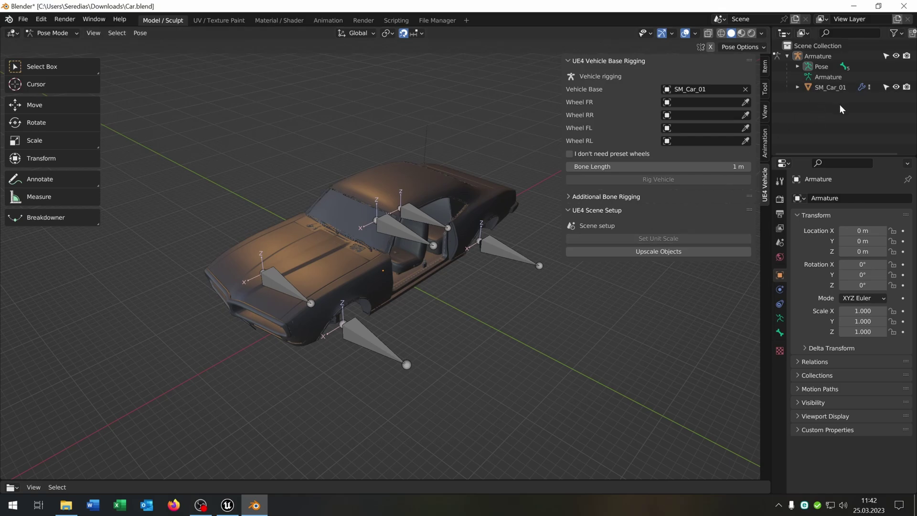
# - Export the car as Car.fbx with Armature and Mesh object types, Z Up and X Forward
pyautogui.click(24, 19)
pyautogui.moveTo(95, 170)
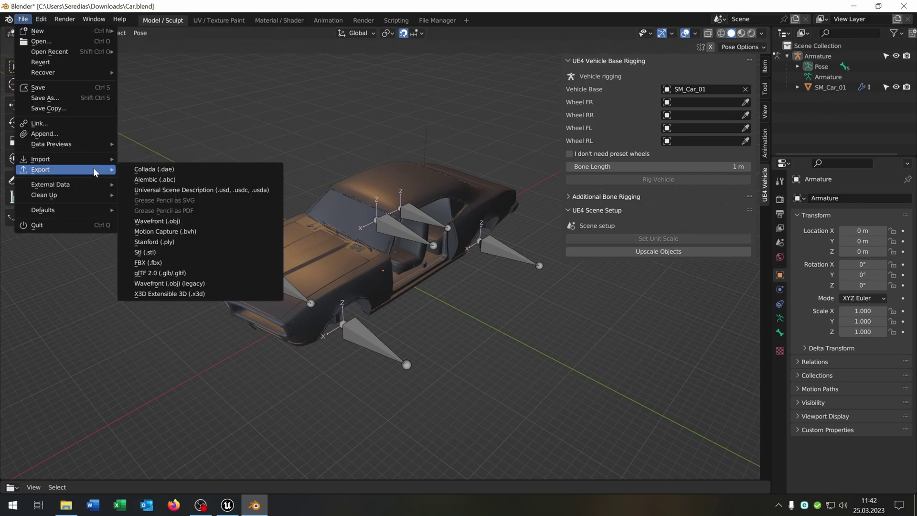
pyautogui.click(191, 263)
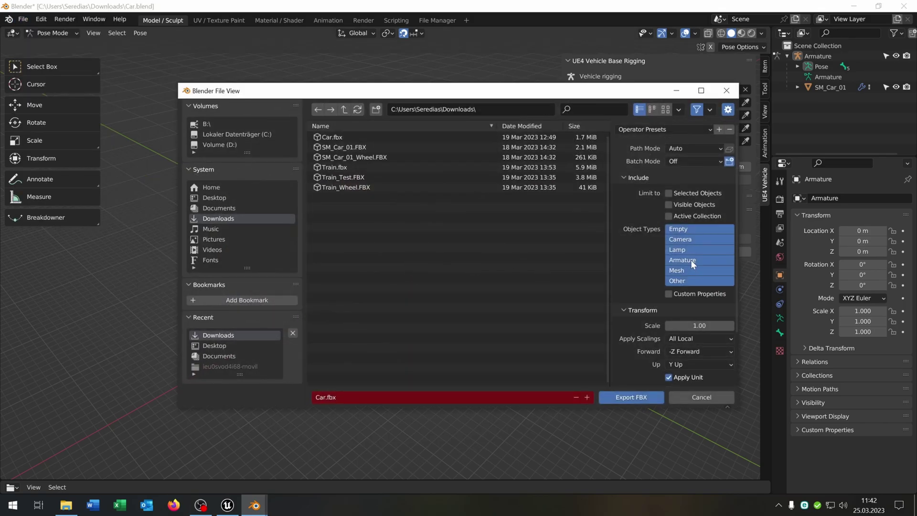
pyautogui.click(691, 260)
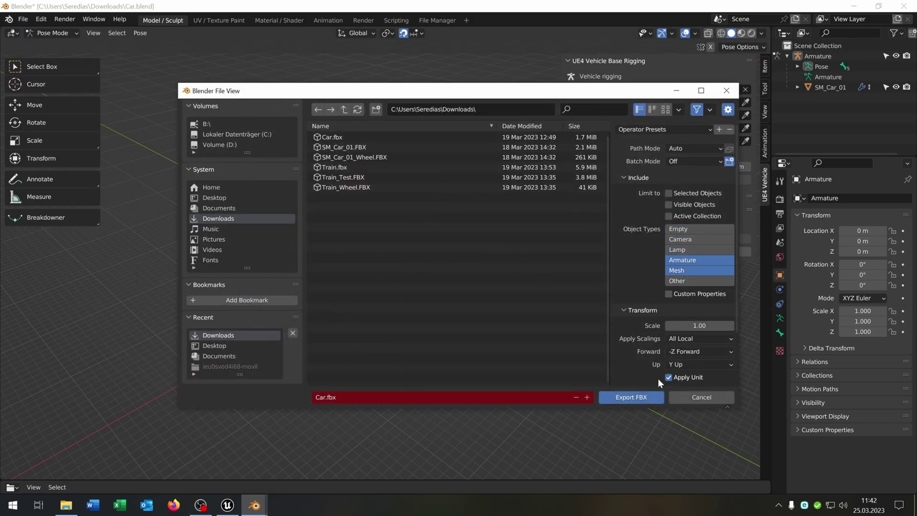
pyautogui.click(712, 352)
pyautogui.click(718, 365)
pyautogui.click(707, 330)
pyautogui.scroll(-3, 652, 343)
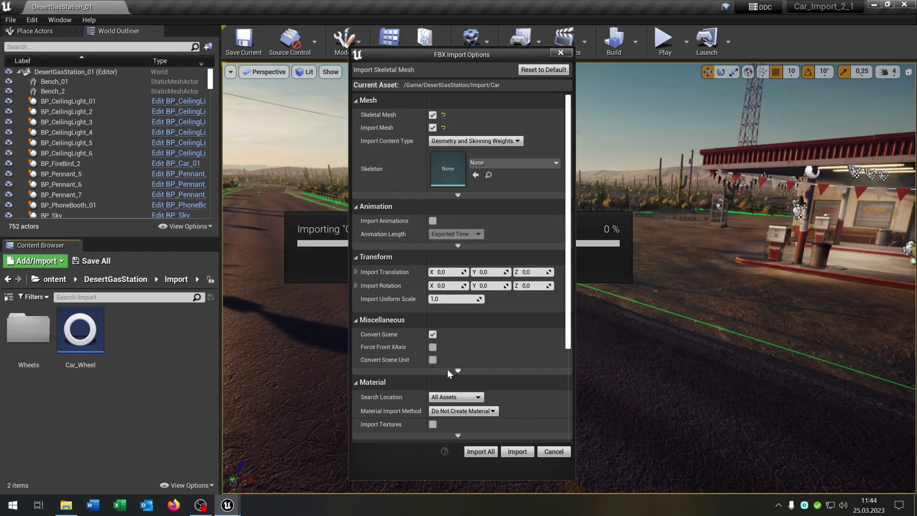
# - Import the car FBX as a skeletal mesh, dismiss the message log, and open Car_PhysicsAsset
pyautogui.scroll(-2, 475, 348)
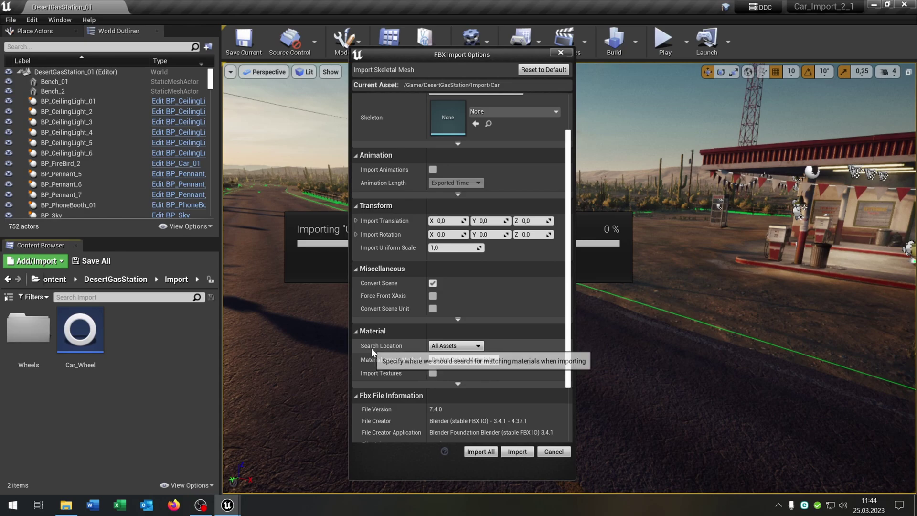
pyautogui.click(517, 452)
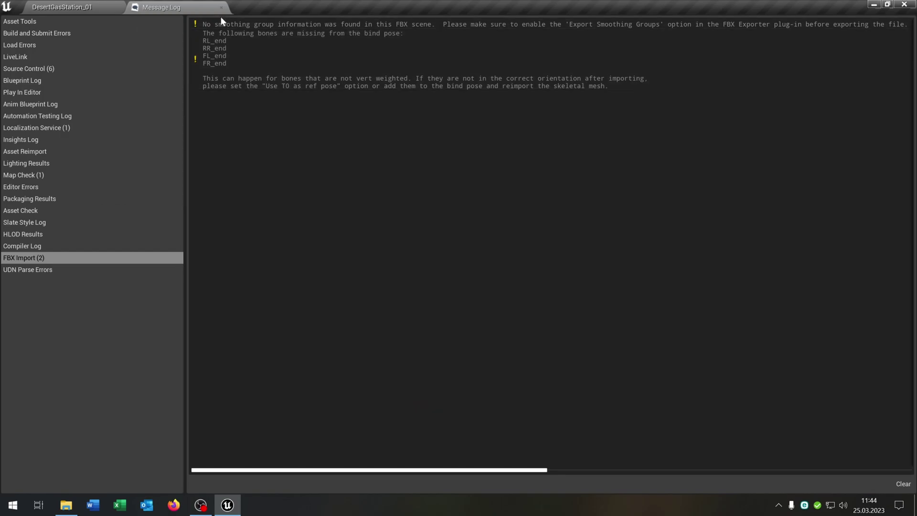
pyautogui.click(221, 7)
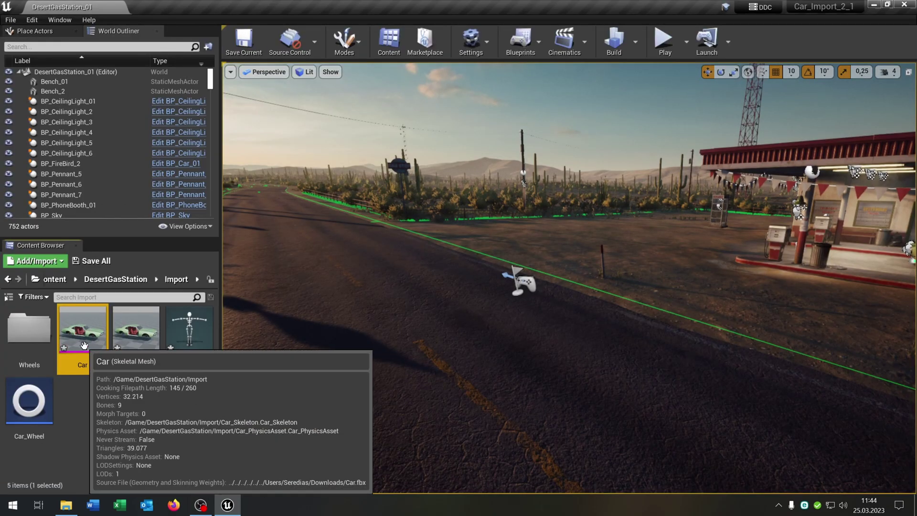
pyautogui.moveTo(135, 340)
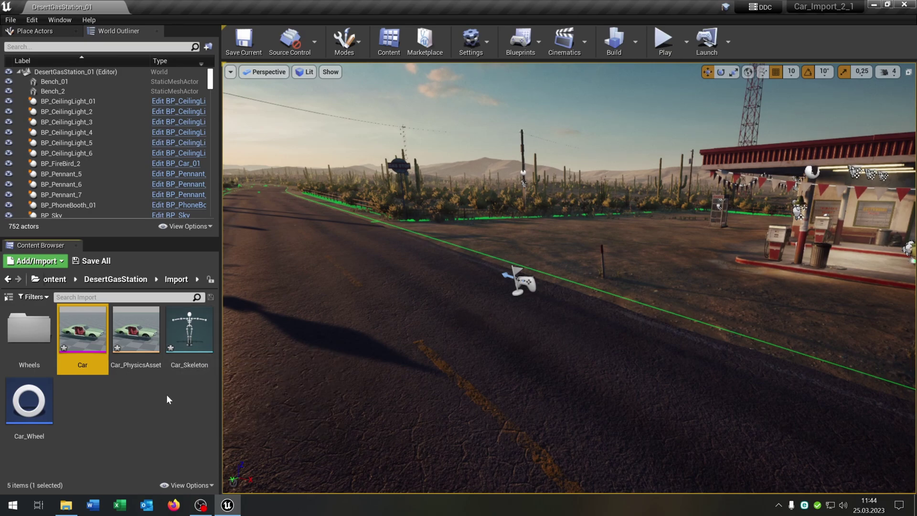
pyautogui.doubleClick(148, 335)
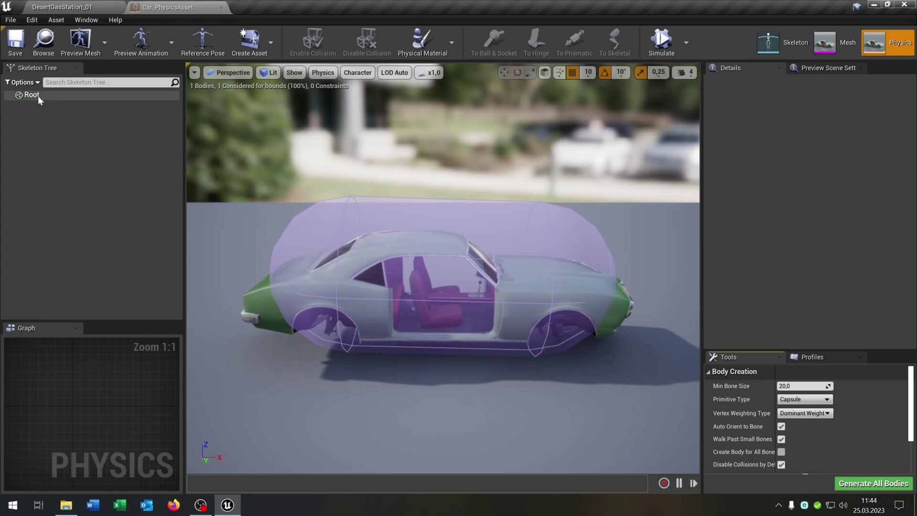
# - Replace the Root capsule body with a Multi Convex Hull body, showing all bones first
pyautogui.click(32, 95)
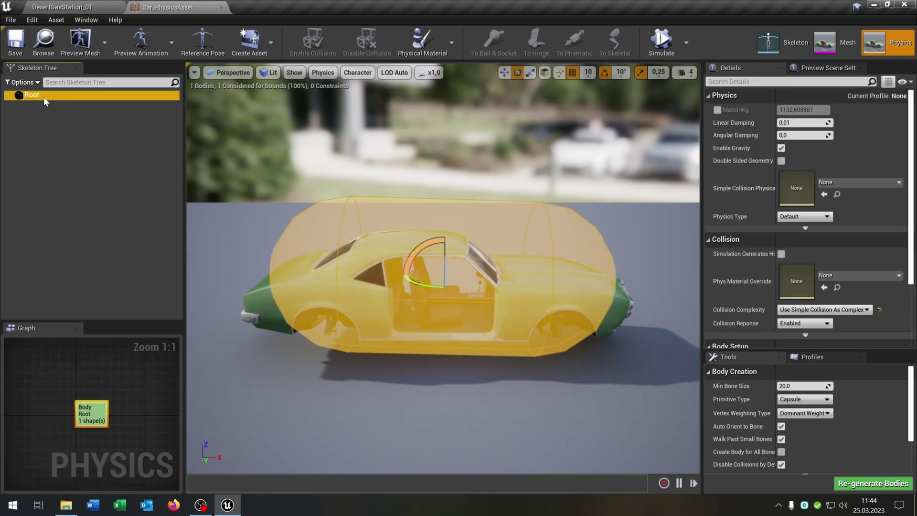
pyautogui.press('Delete')
pyautogui.click(32, 83)
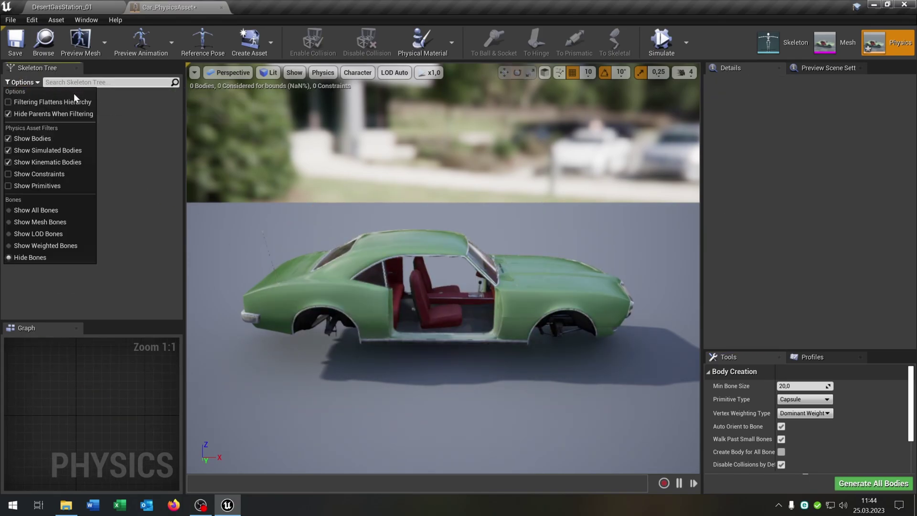
pyautogui.click(61, 209)
pyautogui.click(48, 97)
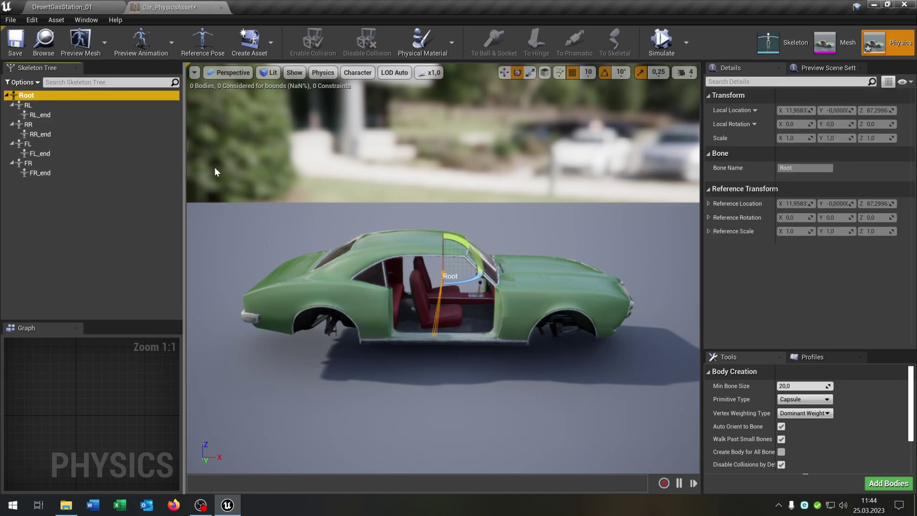
pyautogui.click(805, 399)
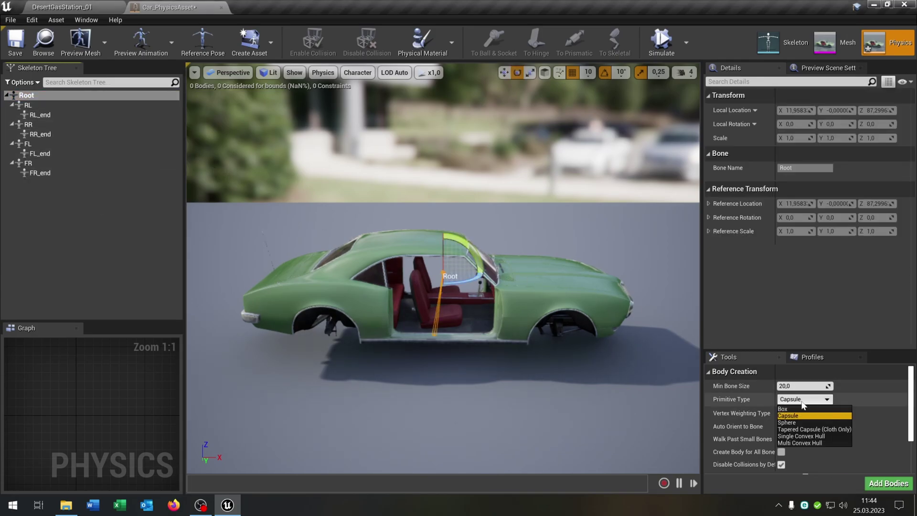
pyautogui.click(807, 442)
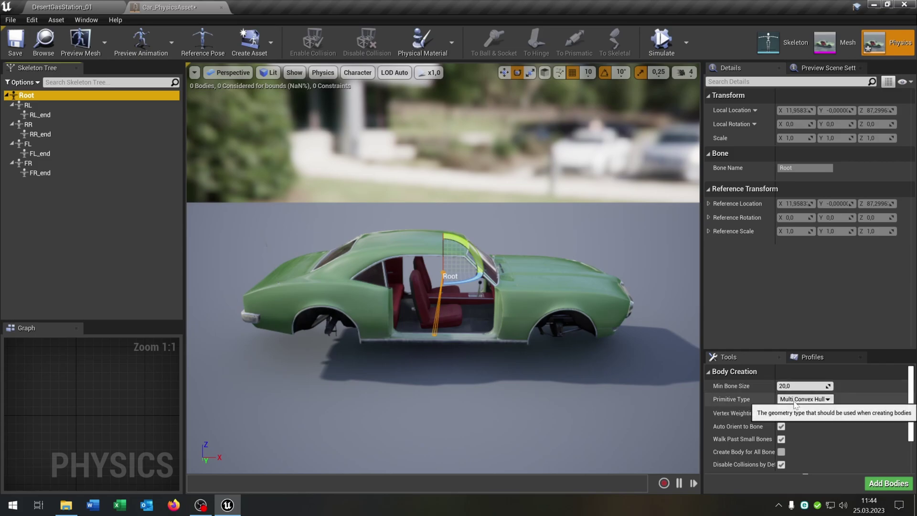
pyautogui.click(888, 484)
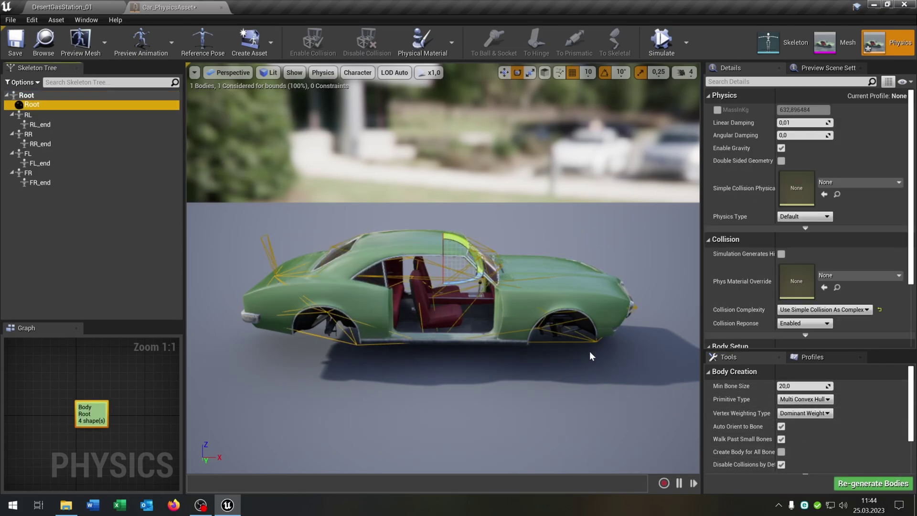
# - Add Sphere collision bodies to the RL, RR, FL and FR wheel bones
pyautogui.click(77, 114)
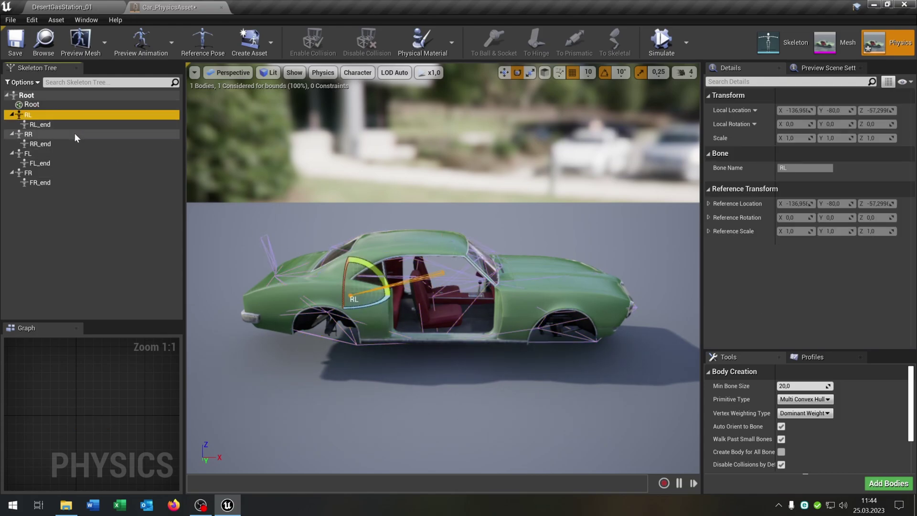
pyautogui.keyDown('ctrl'); pyautogui.click(75, 134); pyautogui.keyUp('ctrl')
pyautogui.keyDown('ctrl'); pyautogui.click(67, 153); pyautogui.keyUp('ctrl')
pyautogui.keyDown('ctrl'); pyautogui.click(64, 172); pyautogui.keyUp('ctrl')
pyautogui.click(805, 399)
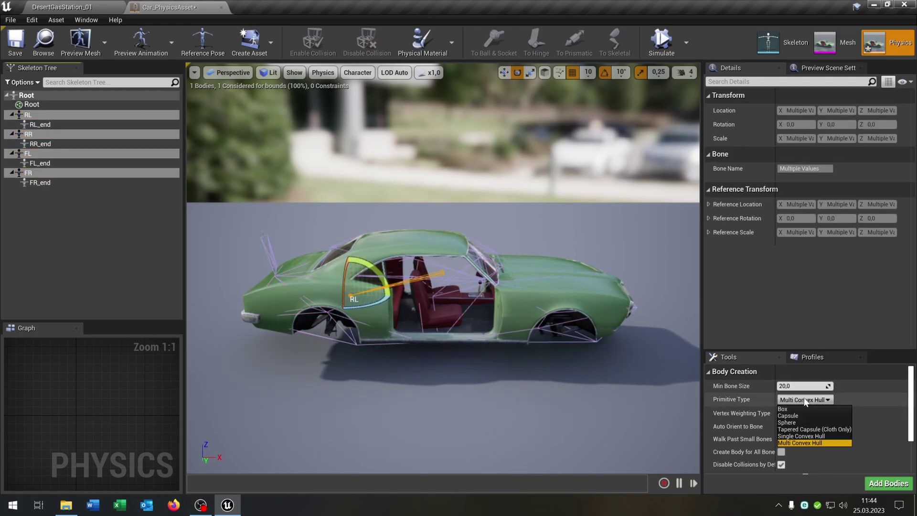
pyautogui.click(815, 425)
pyautogui.click(889, 483)
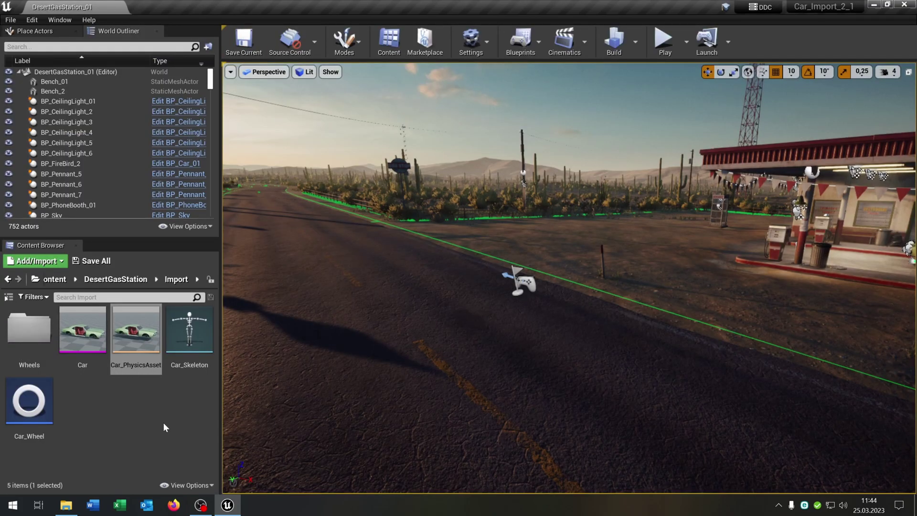
# - Create animation blueprint Car_AB based on VehicleAnimInstance targeting Car_Skeleton
pyautogui.rightClick(130, 400)
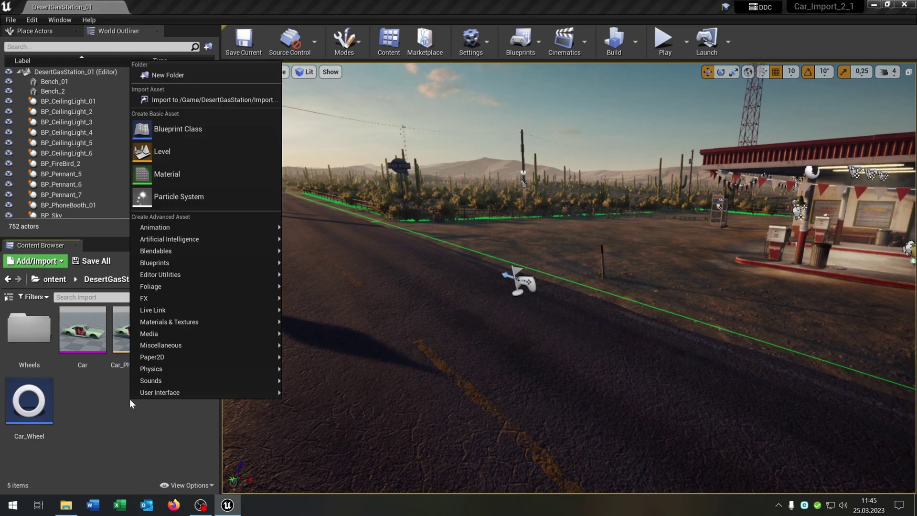
pyautogui.moveTo(191, 231)
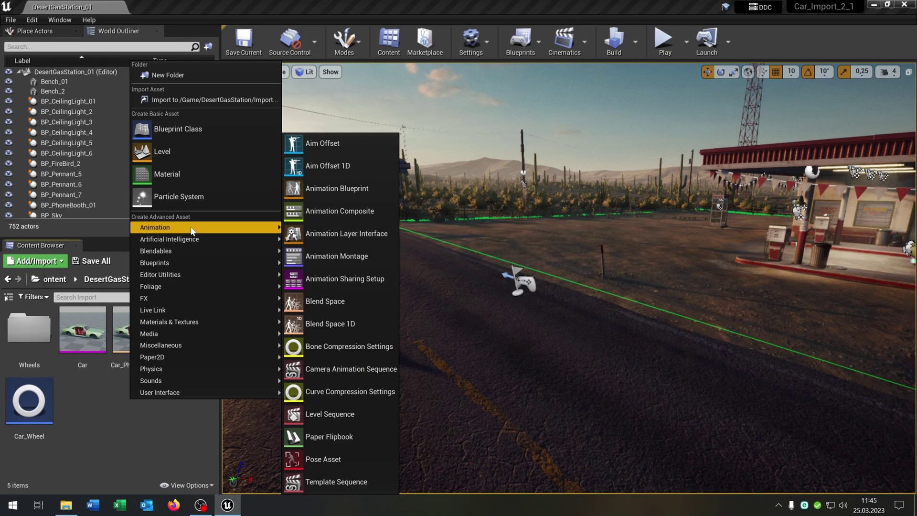
pyautogui.click(335, 189)
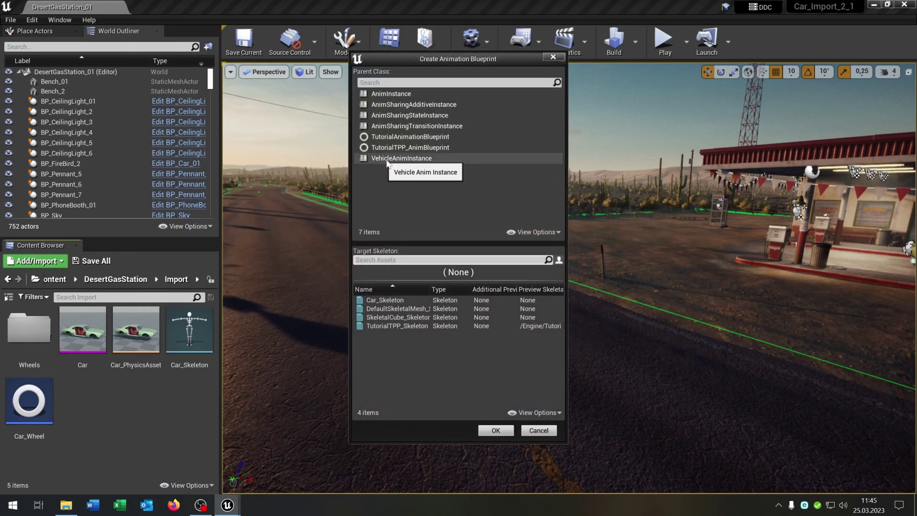
pyautogui.click(407, 159)
pyautogui.click(385, 300)
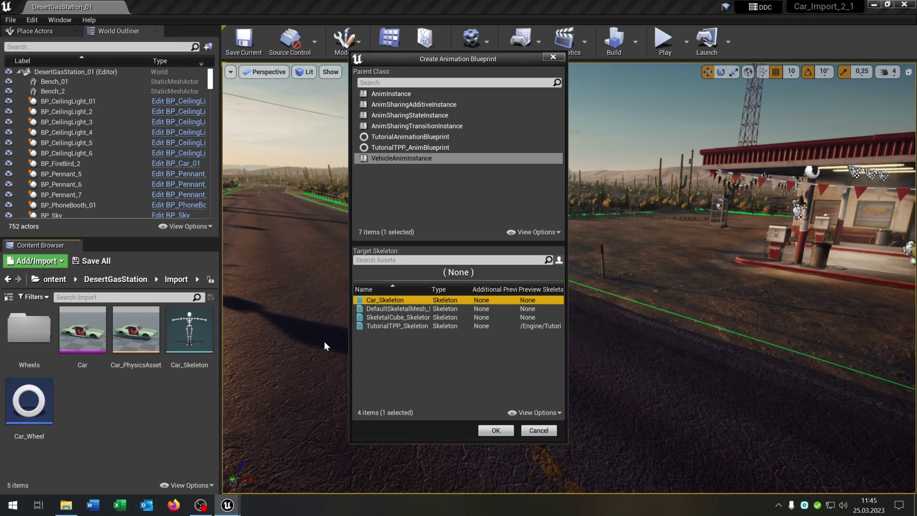
pyautogui.click(495, 431)
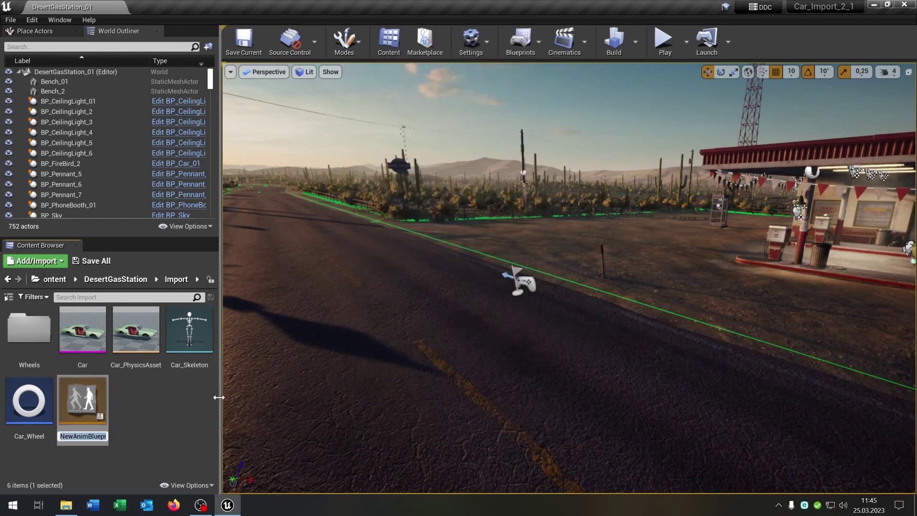
pyautogui.write('Car_AB')
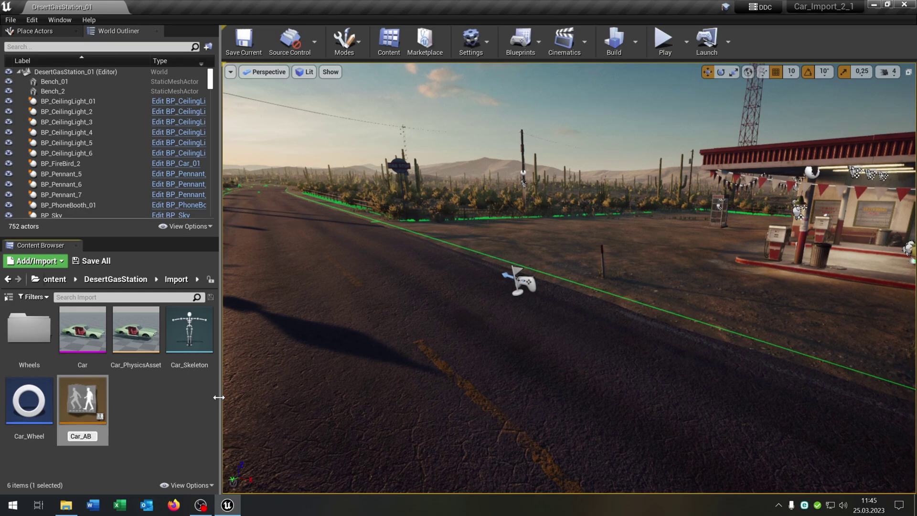
pyautogui.press('Return')
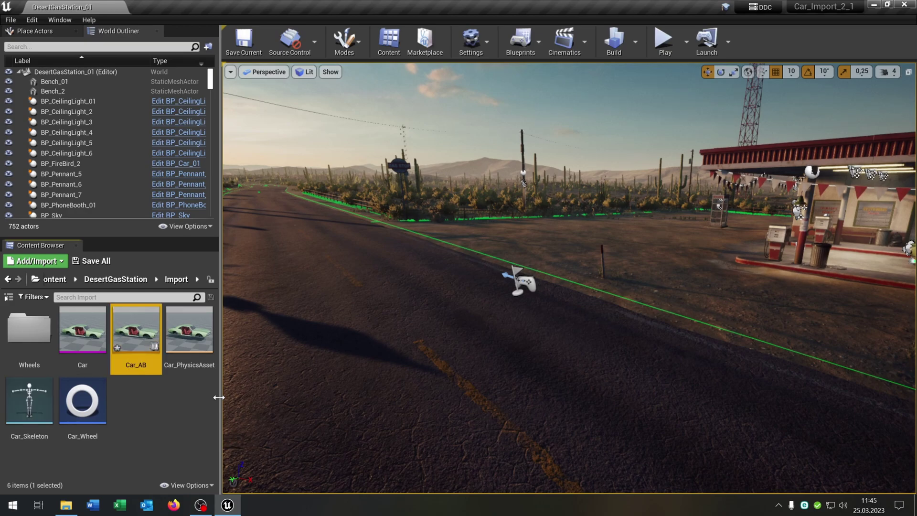
# - In Car_AB's AnimGraph, add a Wheel Handler node wired through Component To Local to Output Pose
pyautogui.press('Return')
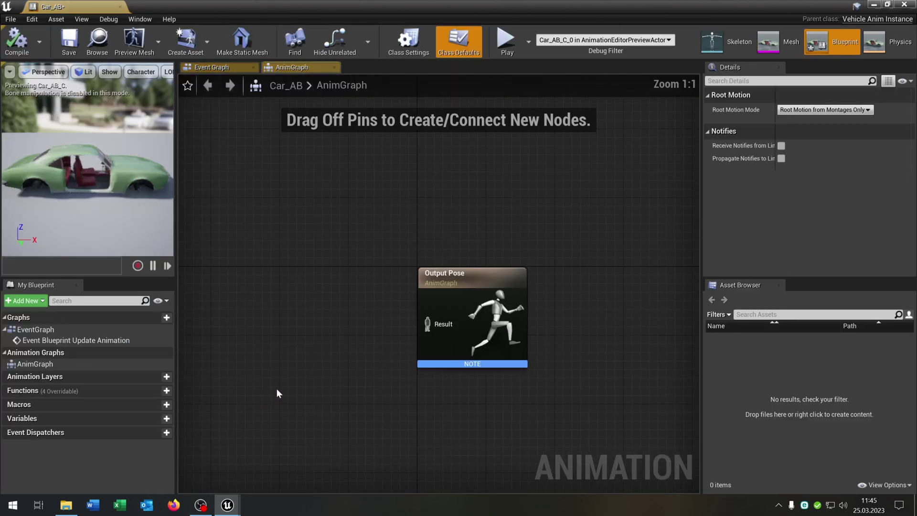
pyautogui.moveTo(277, 389); pyautogui.dragTo(366, 273, button='right')
pyautogui.rightClick(368, 275)
pyautogui.write('wheel')
pyautogui.click(436, 316)
pyautogui.moveTo(456, 298); pyautogui.dragTo(554, 297)
pyautogui.moveTo(586, 270); pyautogui.dragTo(646, 270)
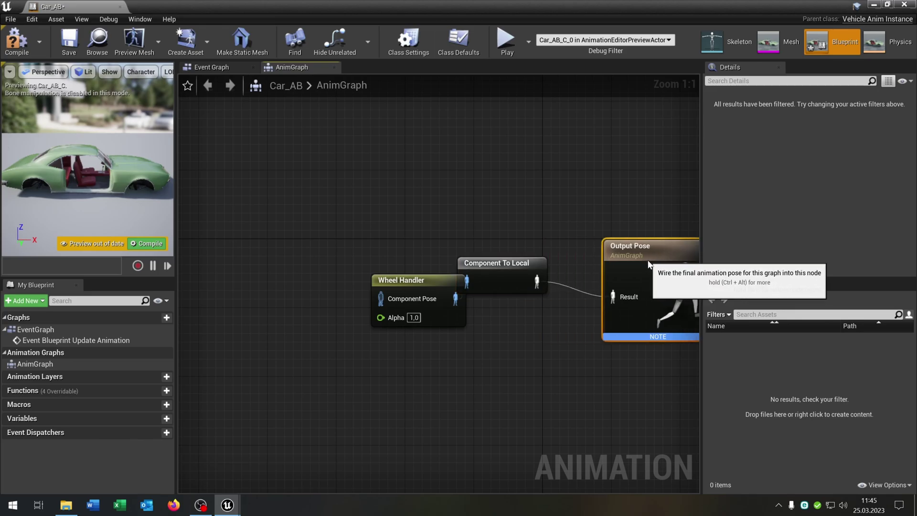
pyautogui.moveTo(497, 262); pyautogui.dragTo(530, 280)
# - Feed a Mesh Space Ref Pose node into Wheel Handler, compile, and close Car_AB
pyautogui.rightClick(291, 304)
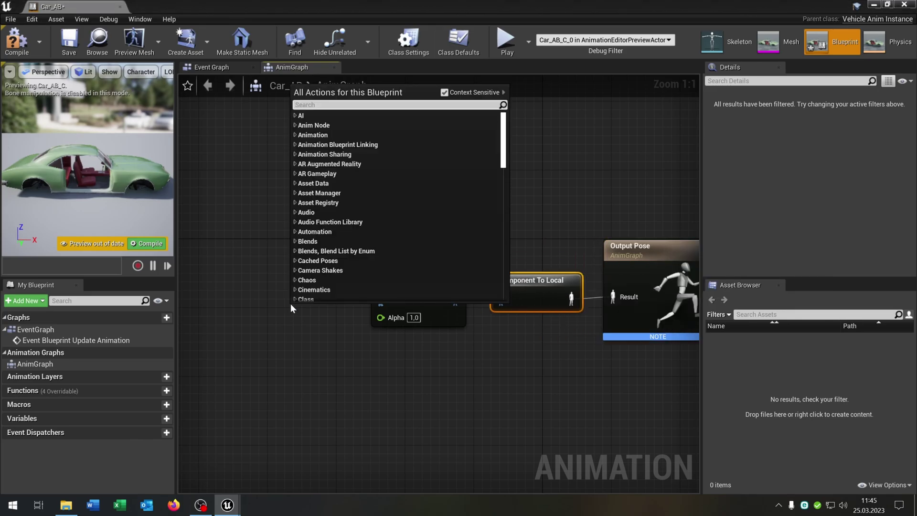
pyautogui.write('mesh')
pyautogui.click(365, 146)
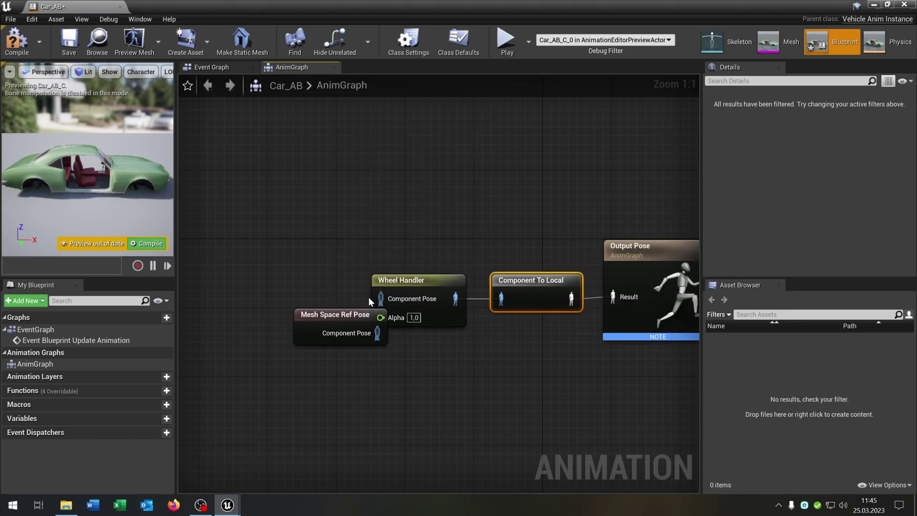
pyautogui.moveTo(335, 313); pyautogui.dragTo(381, 299)
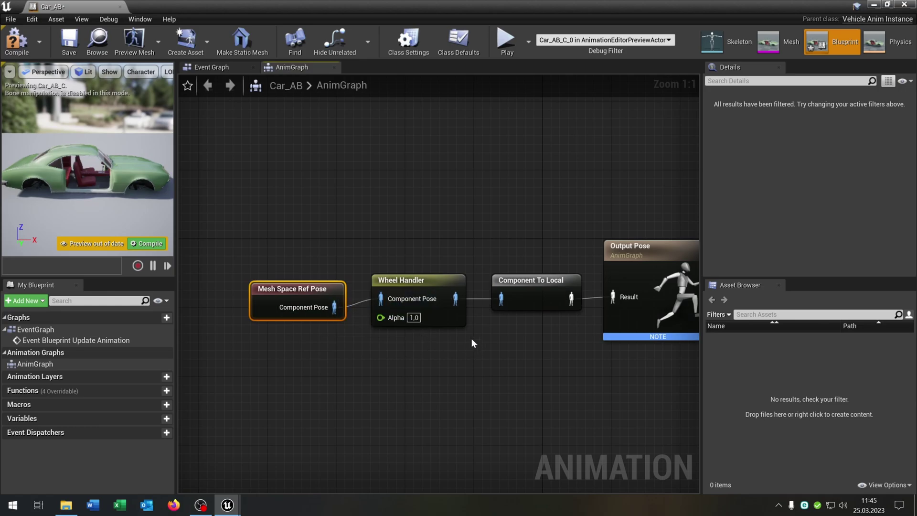
pyautogui.click(16, 43)
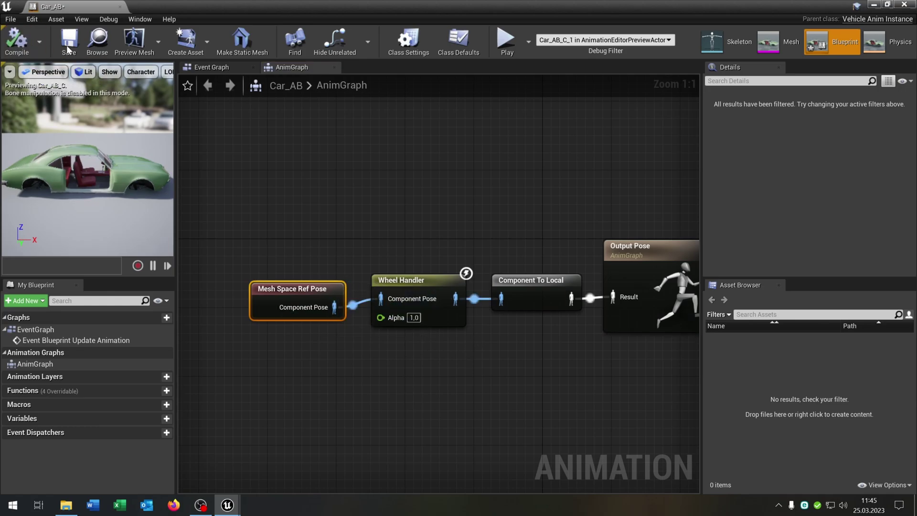
pyautogui.click(119, 7)
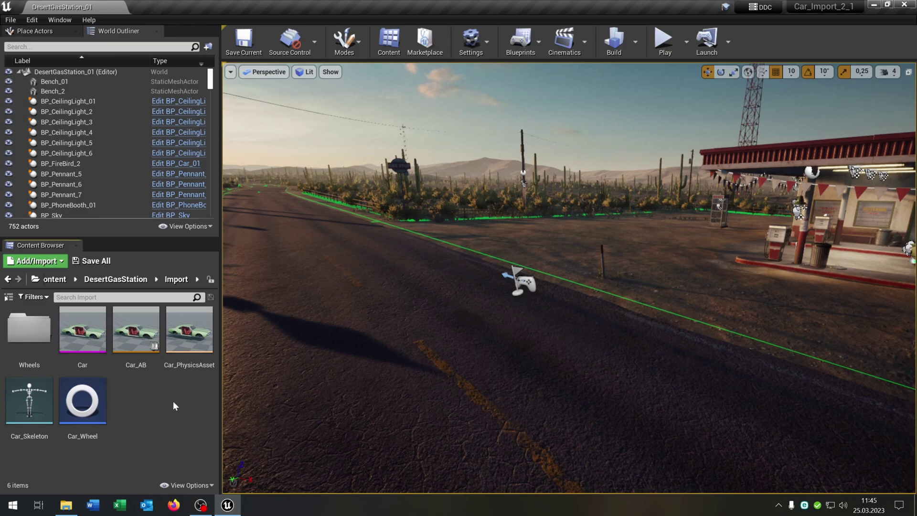
# - Create a Blueprint class Car_BP with WheeledVehicle as parent in Import and open it
pyautogui.rightClick(151, 410)
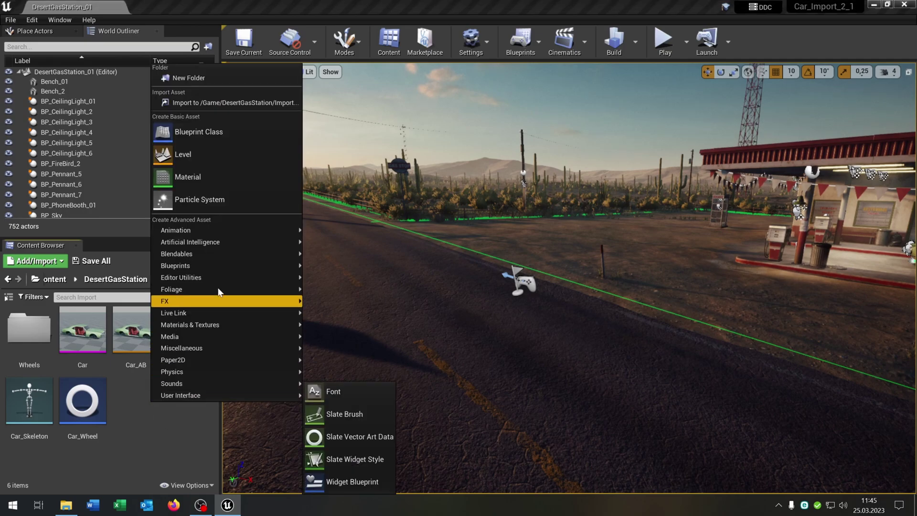
pyautogui.click(235, 131)
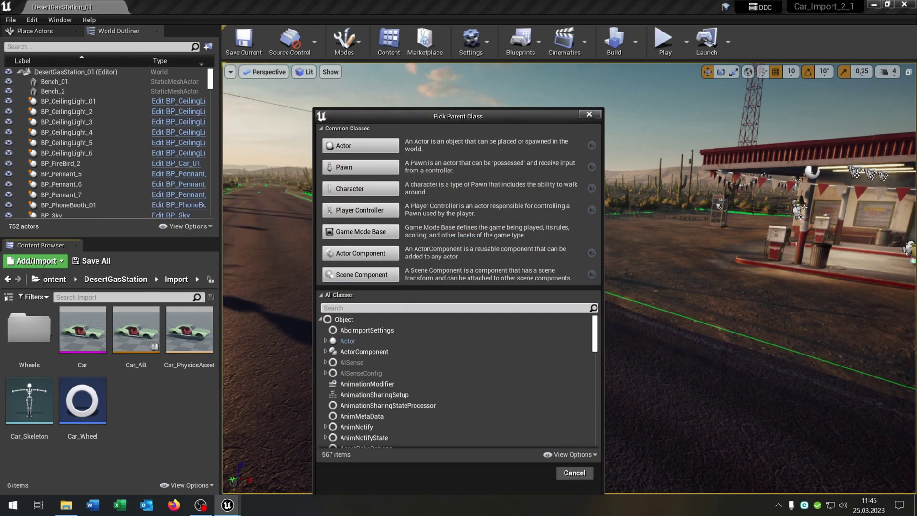
pyautogui.write('vehicl')
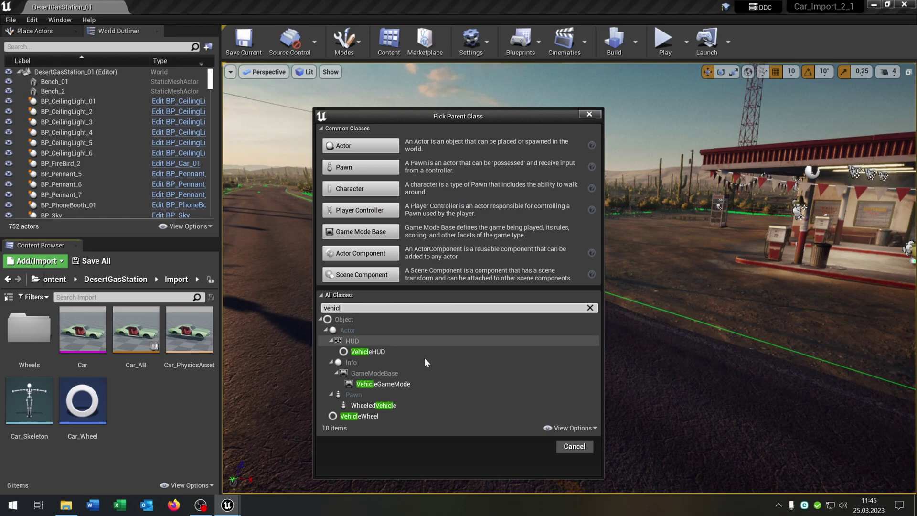
pyautogui.click(395, 408)
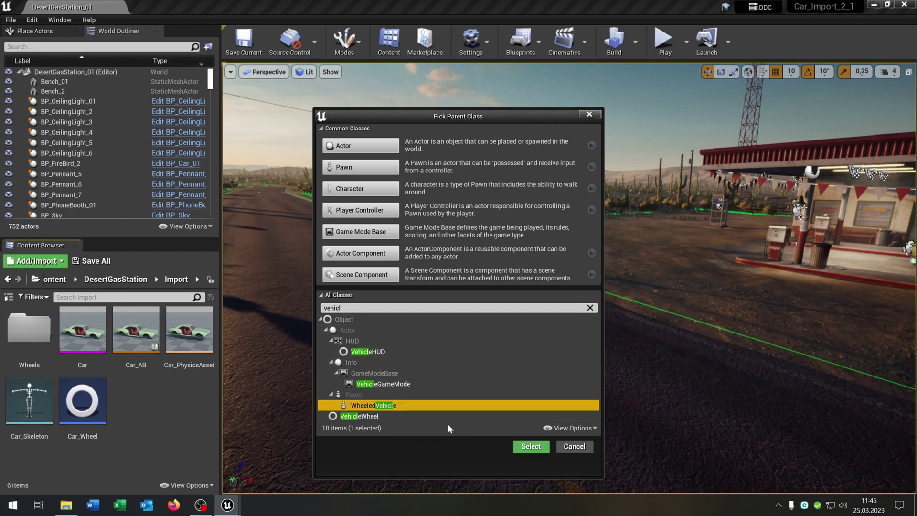
pyautogui.click(530, 447)
pyautogui.write('Car_BP')
pyautogui.press('Return')
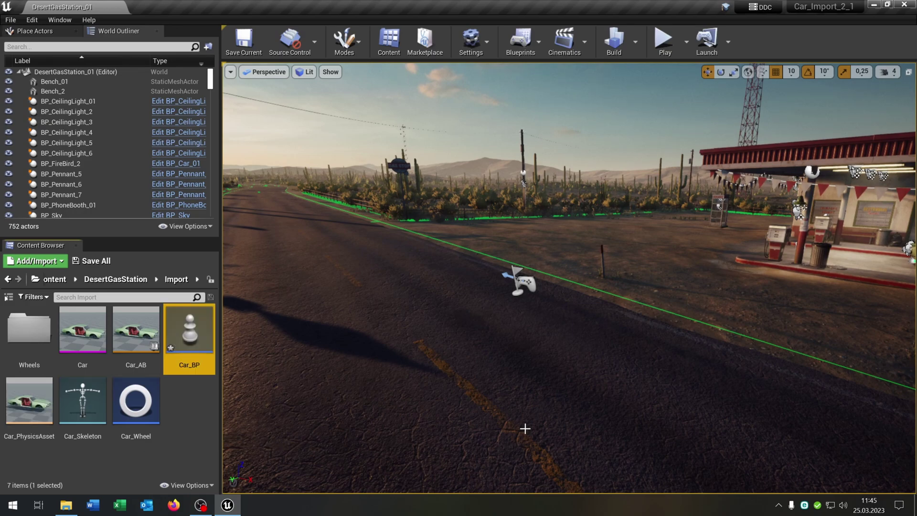
pyautogui.press('Return')
pyautogui.click(72, 7)
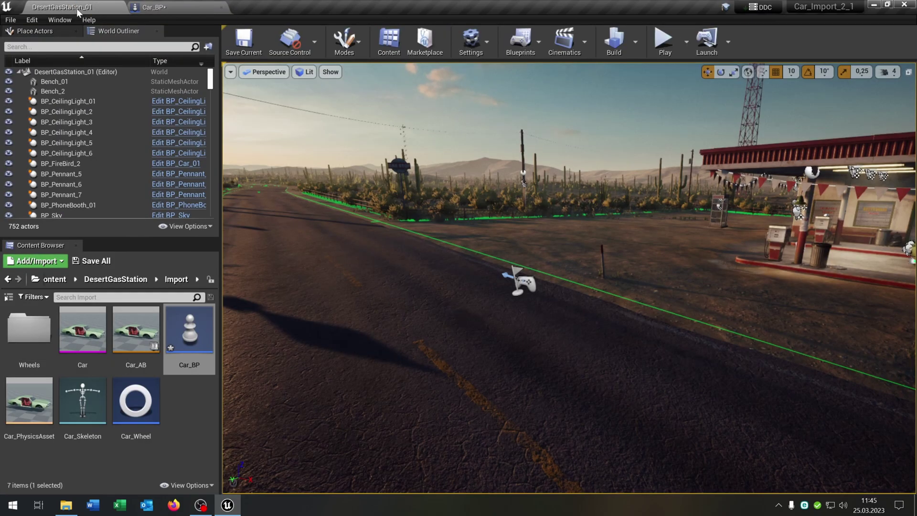
# - Set Car_BP's Mesh component to the Car skeletal mesh with Car_AB as its anim class
pyautogui.click(82, 329)
pyautogui.click(153, 7)
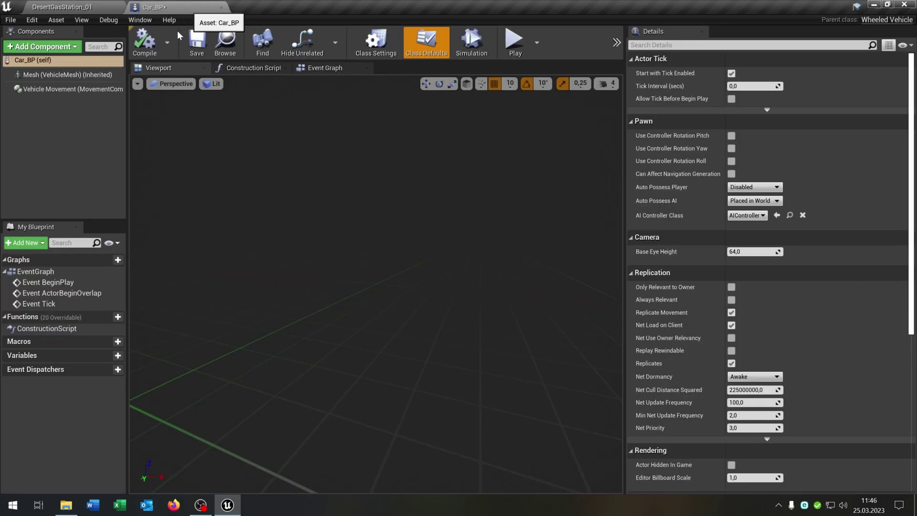
pyautogui.click(67, 75)
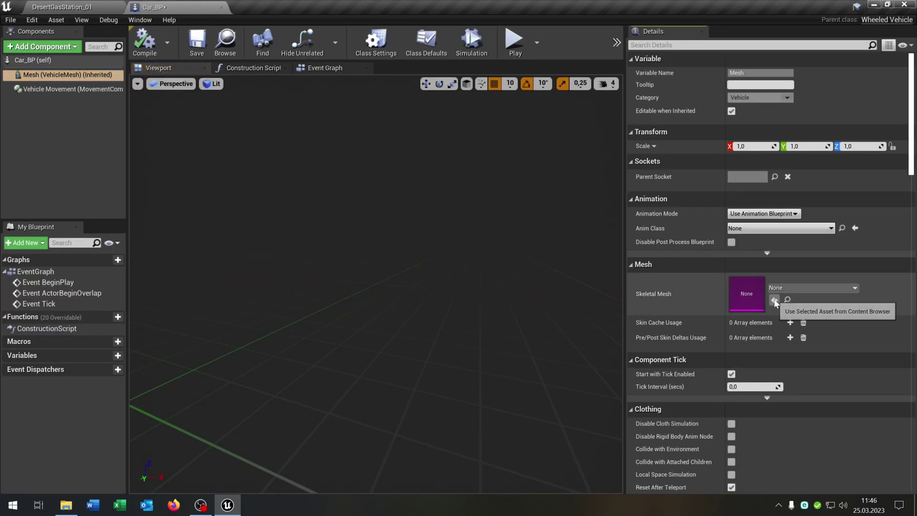
pyautogui.click(775, 300)
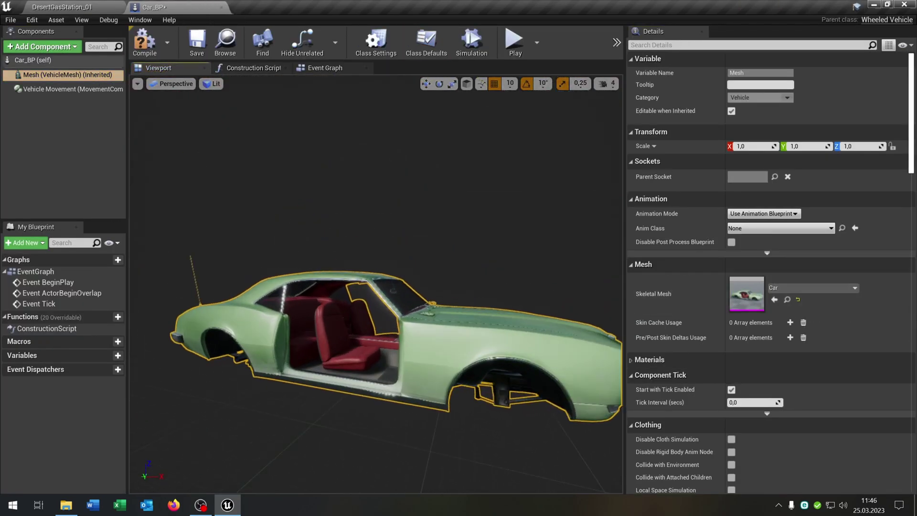
pyautogui.click(781, 228)
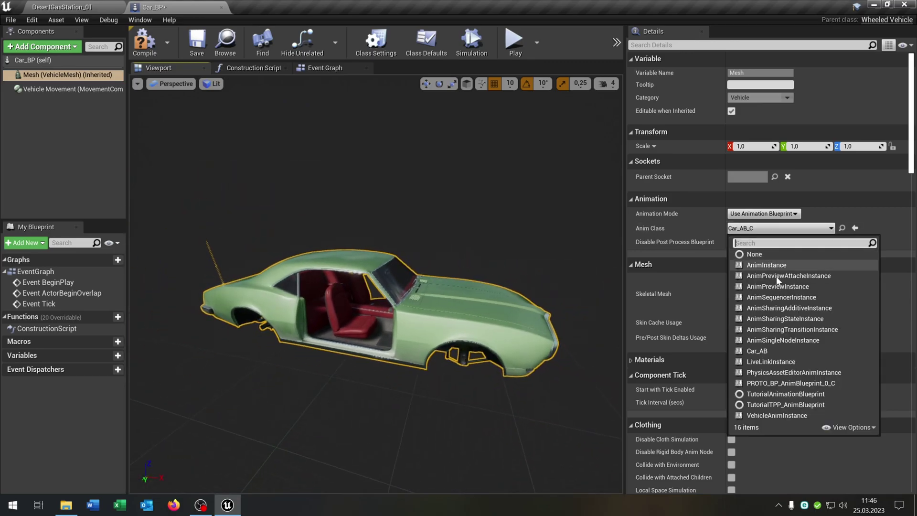
pyautogui.click(759, 351)
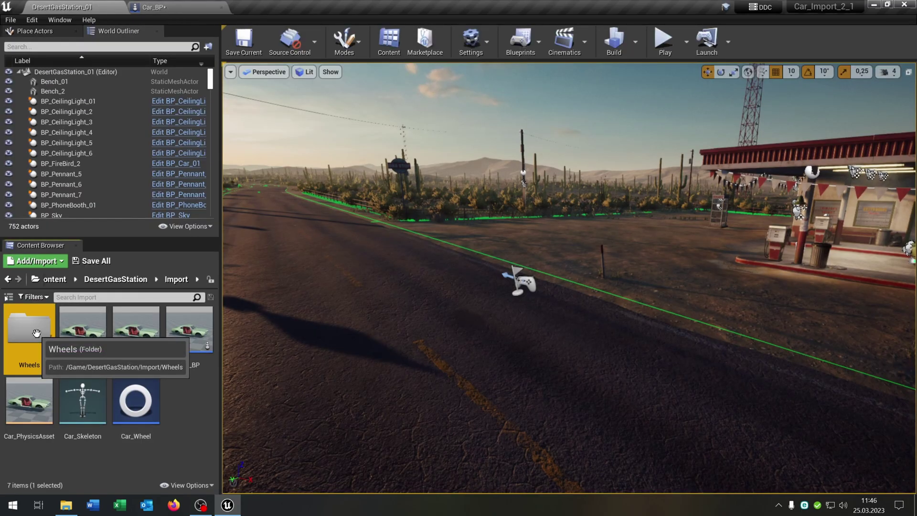
pyautogui.doubleClick(28, 329)
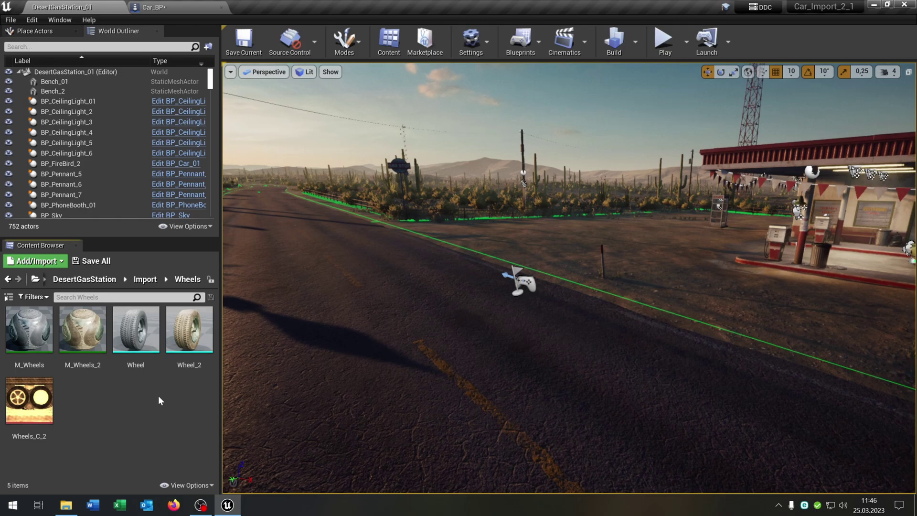
# - Add a Wheel static mesh component to Car_BP and duplicate it to make four wheels
pyautogui.click(180, 6)
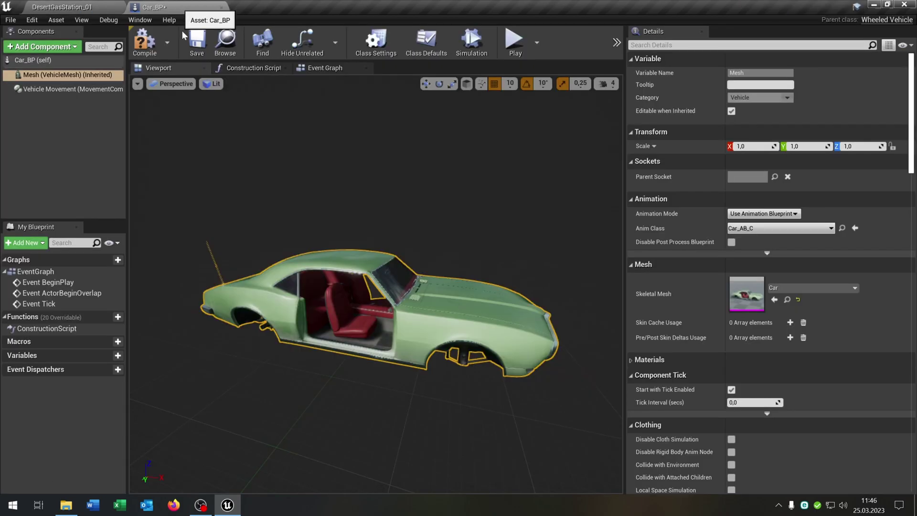
pyautogui.click(70, 47)
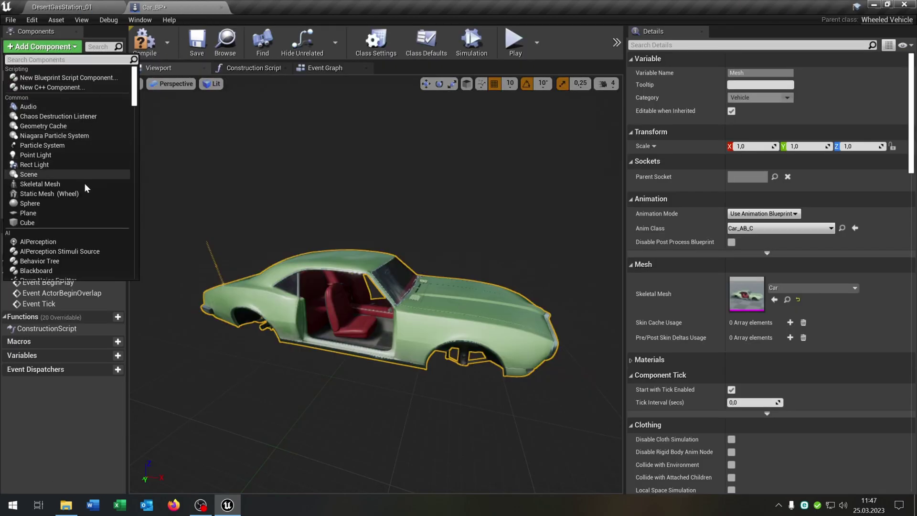
pyautogui.click(57, 194)
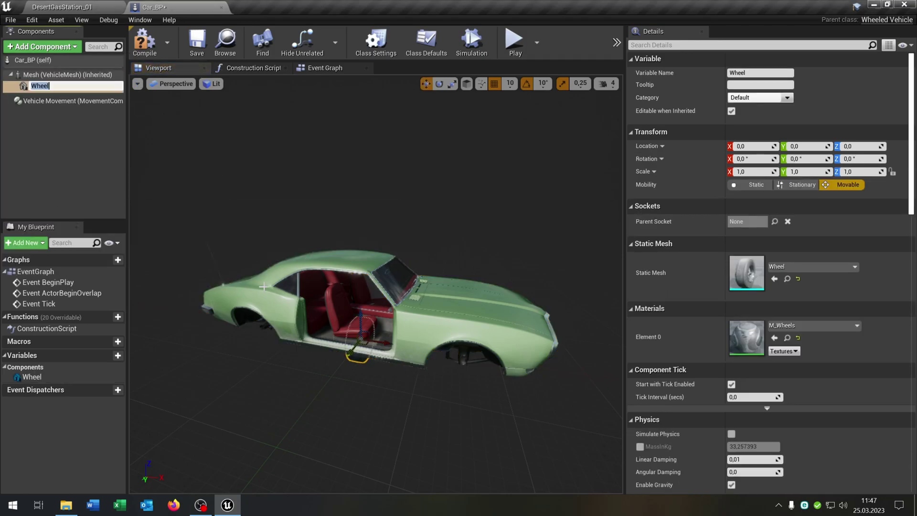
pyautogui.click(109, 187)
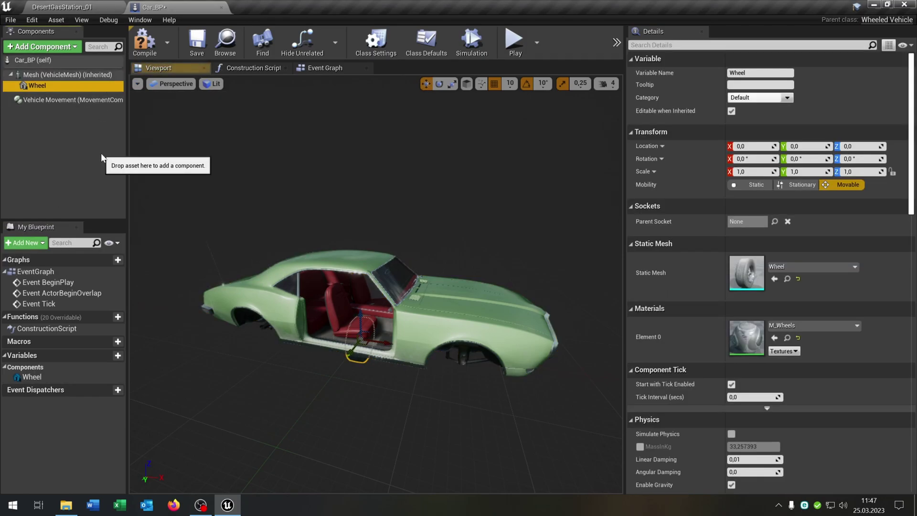
pyautogui.hotkey('ctrl', 'w')
pyautogui.hotkey('ctrl', 'w')
pyautogui.hotkey('ctrl', 'w')
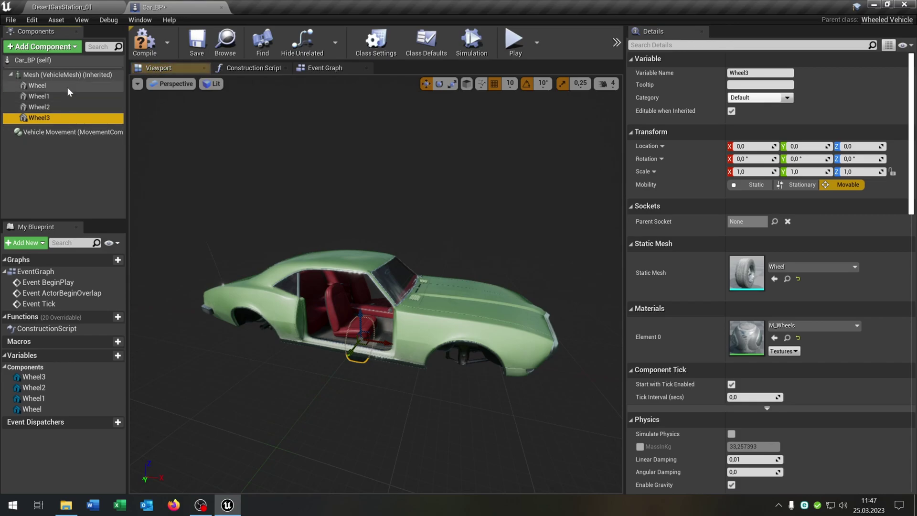
# - Attach the wheel components to wheel bone sockets: Wheel1 to a front bone, Wheel2 to RL
pyautogui.click(67, 86)
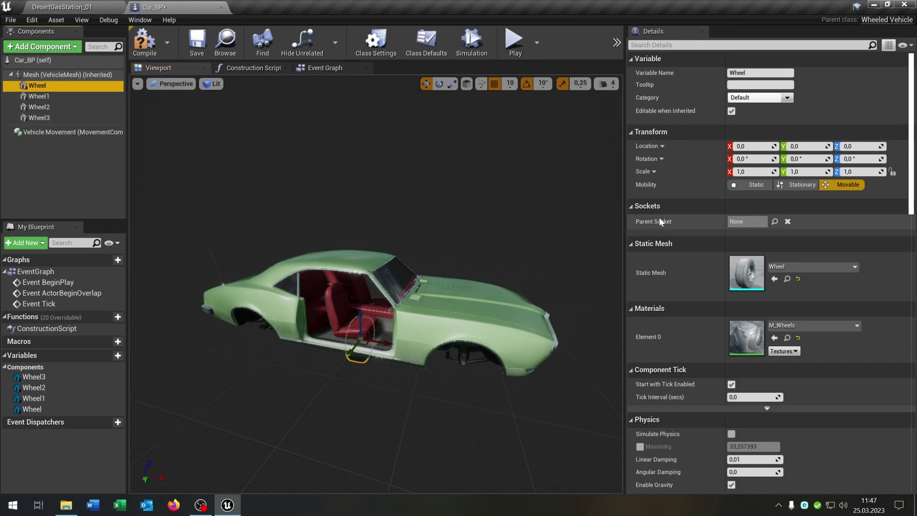
pyautogui.click(775, 222)
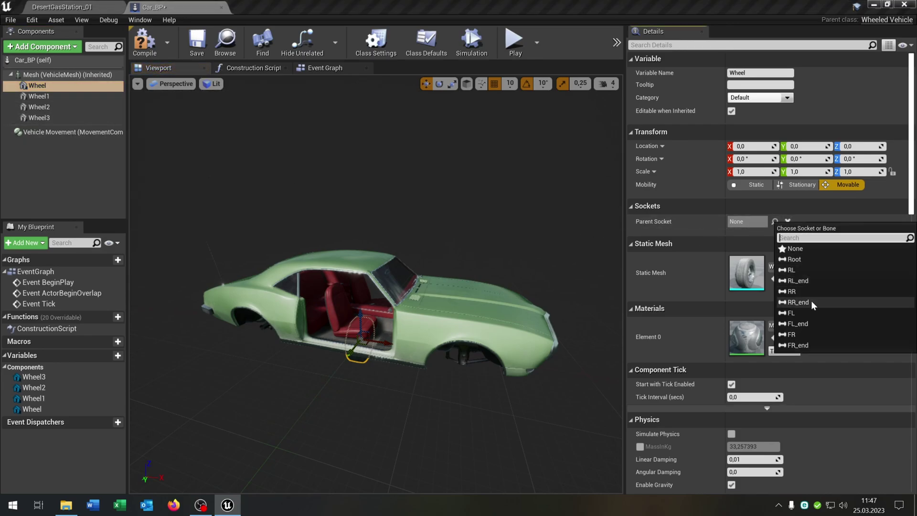
pyautogui.press('Escape')
pyautogui.click(38, 96)
pyautogui.click(775, 221)
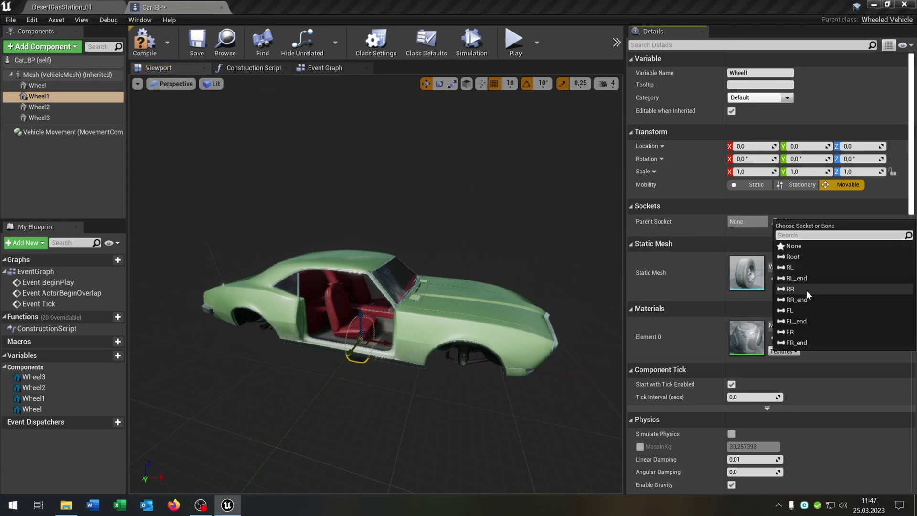
pyautogui.click(814, 319)
pyautogui.click(38, 107)
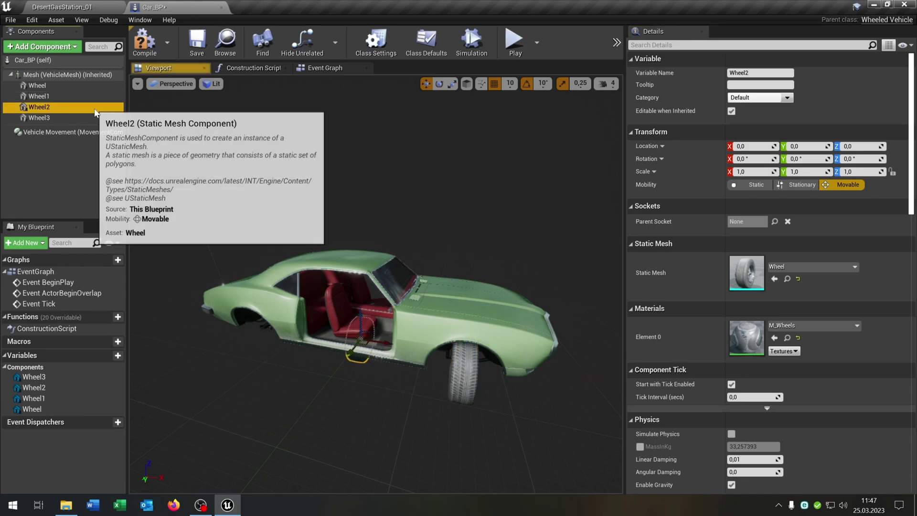
pyautogui.click(775, 222)
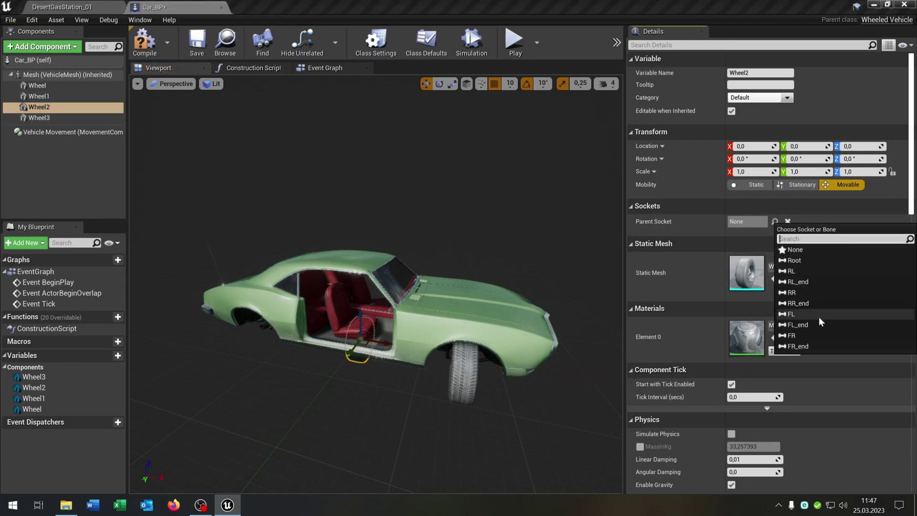
pyautogui.click(816, 272)
pyautogui.click(38, 118)
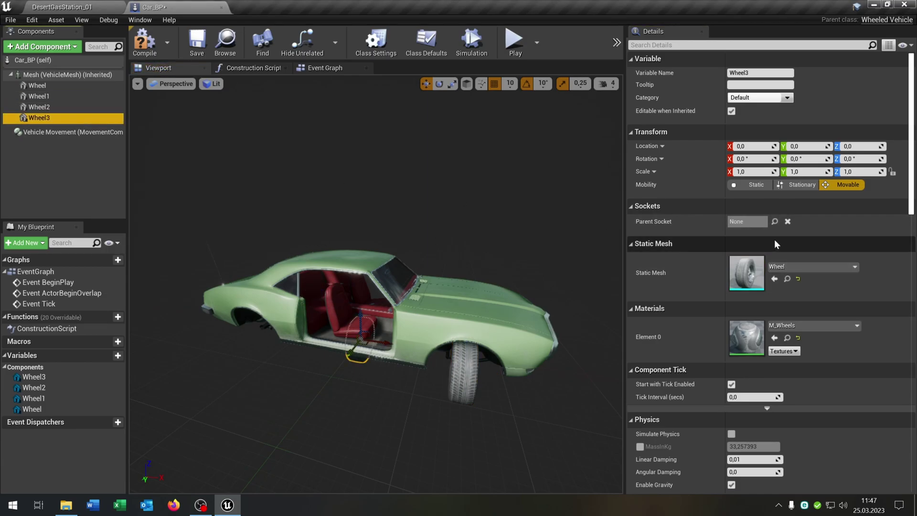
pyautogui.click(775, 222)
# - Attach Wheel3 to the RR socket and give it and Wheel1 a Z rotation of 90°
pyautogui.click(810, 292)
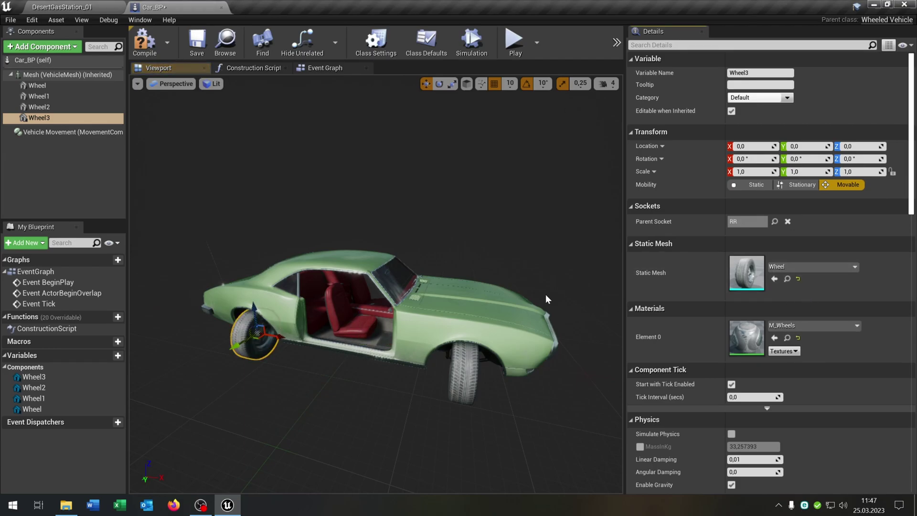
pyautogui.moveTo(425, 281); pyautogui.dragTo(382, 258, button='right')
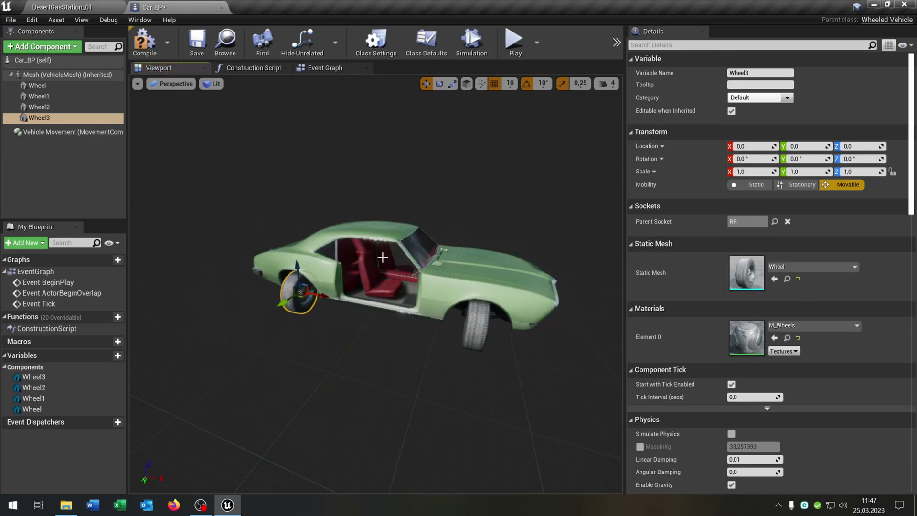
pyautogui.click(856, 158)
pyautogui.write('90')
pyautogui.press('Return')
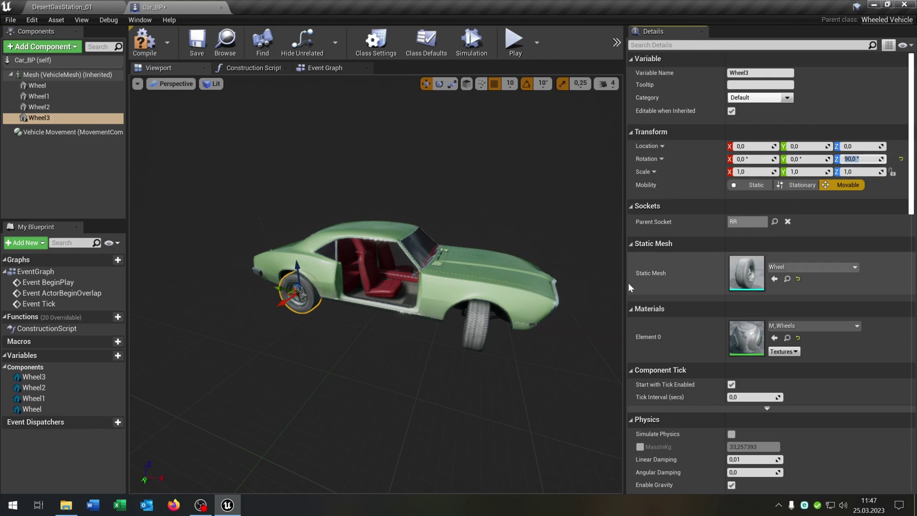
pyautogui.click(480, 330)
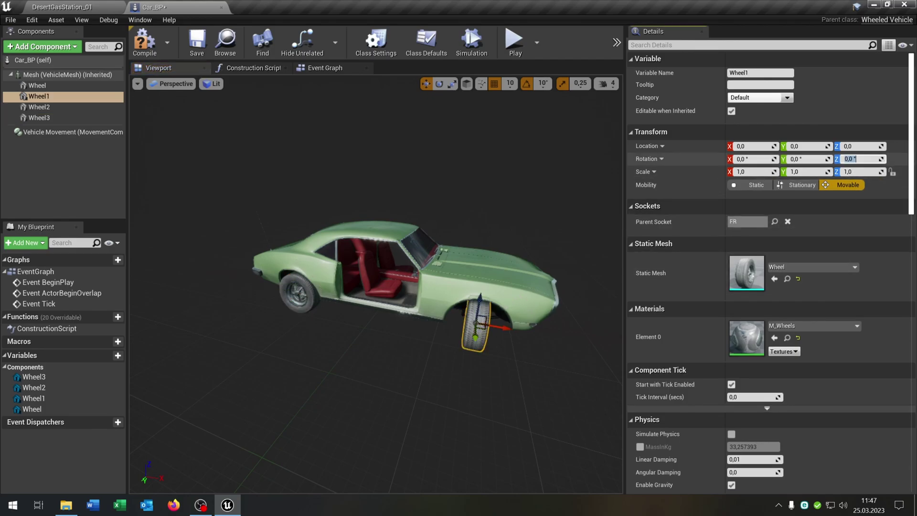
pyautogui.write('90')
pyautogui.press('Return')
# - Select rear wheel Wheel2 to set its Z rotation to -90°
pyautogui.moveTo(560, 247); pyautogui.dragTo(337, 289, button='right')
pyautogui.click(289, 298)
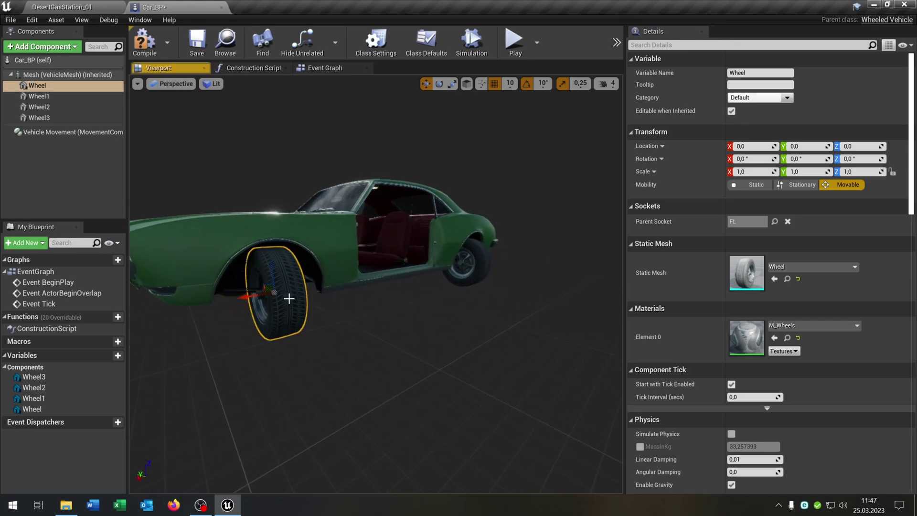
pyautogui.click(855, 158)
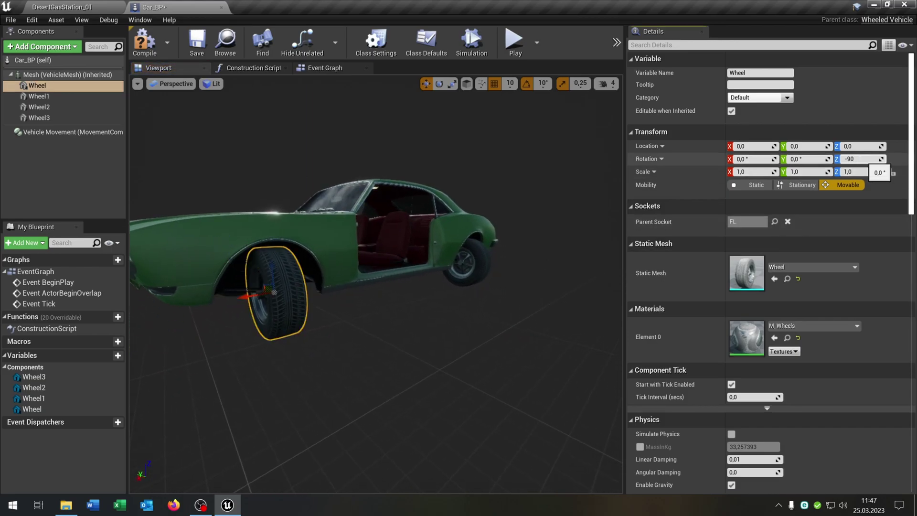
pyautogui.write('-')
pyautogui.press('Escape')
pyautogui.click(473, 263)
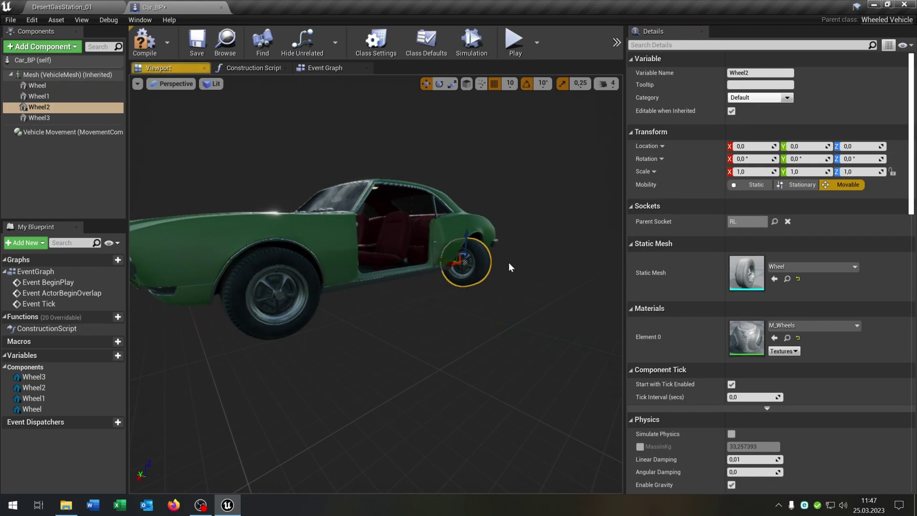
pyautogui.click(856, 159)
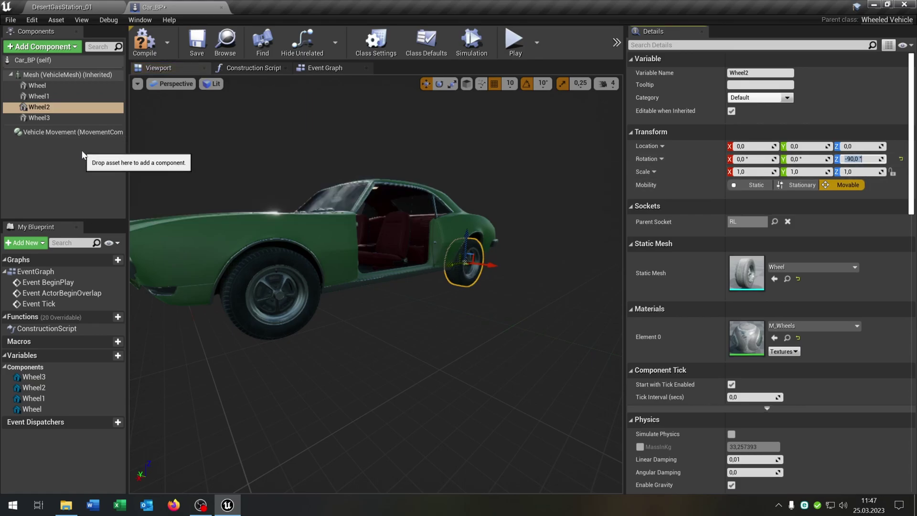
# - Set the Vehicle Movement wheel setups' bone names to FL, FR, RL and RR
pyautogui.click(88, 132)
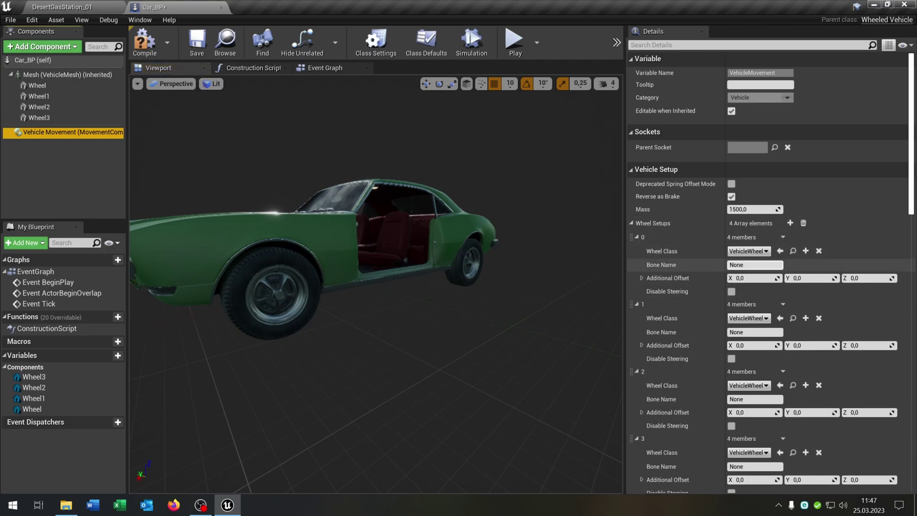
pyautogui.scroll(-2, 730, 286)
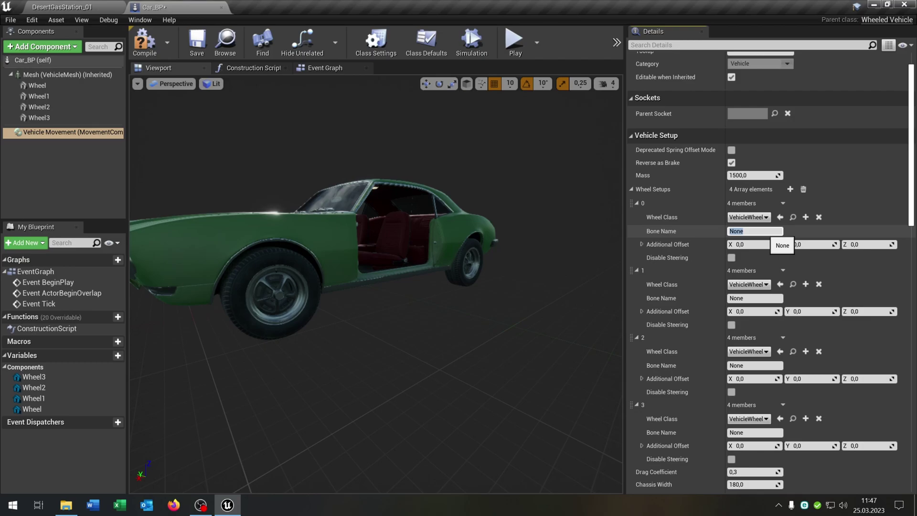
pyautogui.press('Return')
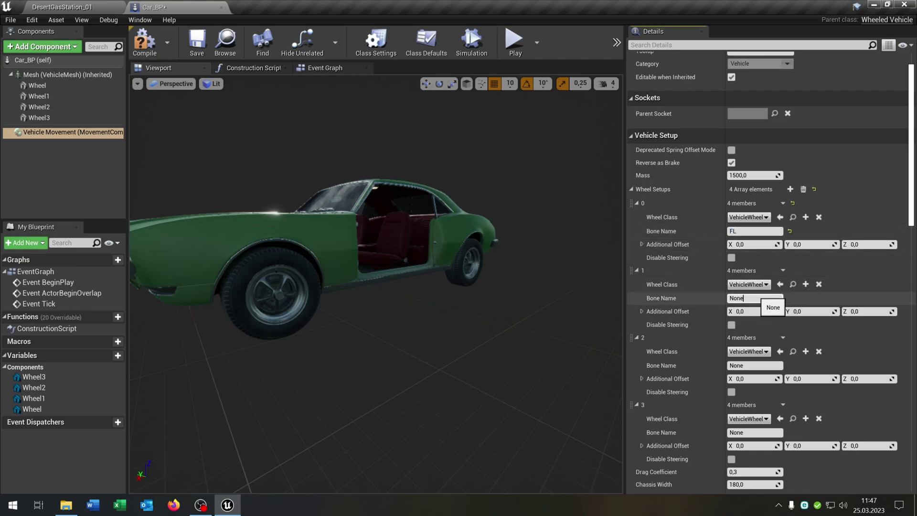
pyautogui.click(779, 297)
pyautogui.write('FR')
pyautogui.click(759, 365)
pyautogui.write('RL')
pyautogui.click(751, 434)
pyautogui.write('RR')
# - Disable steering on rear wheels 2 and 3, then compile Car_BP
pyautogui.scroll(-2, 681, 351)
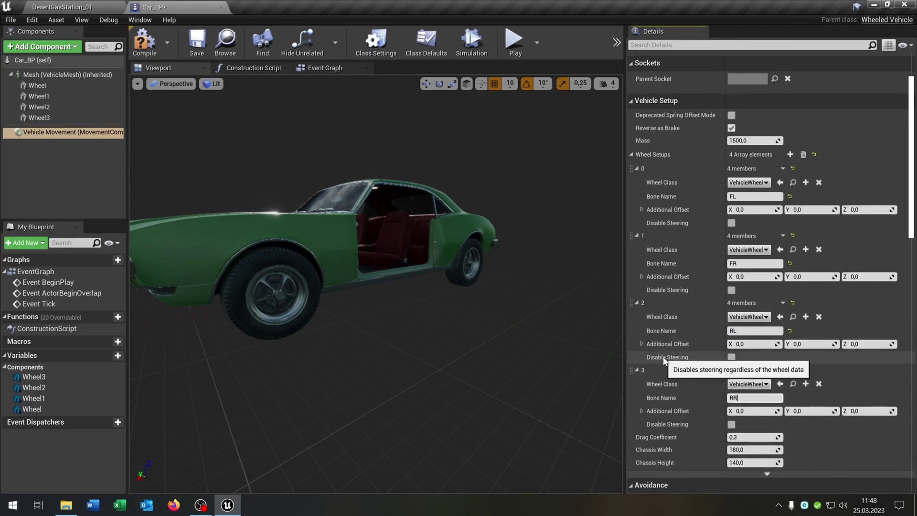
pyautogui.click(731, 357)
pyautogui.click(732, 424)
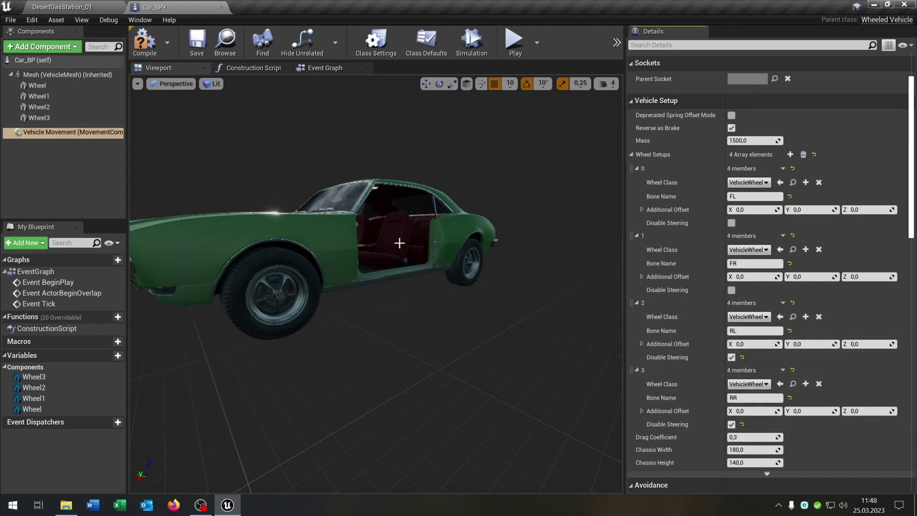
pyautogui.click(145, 45)
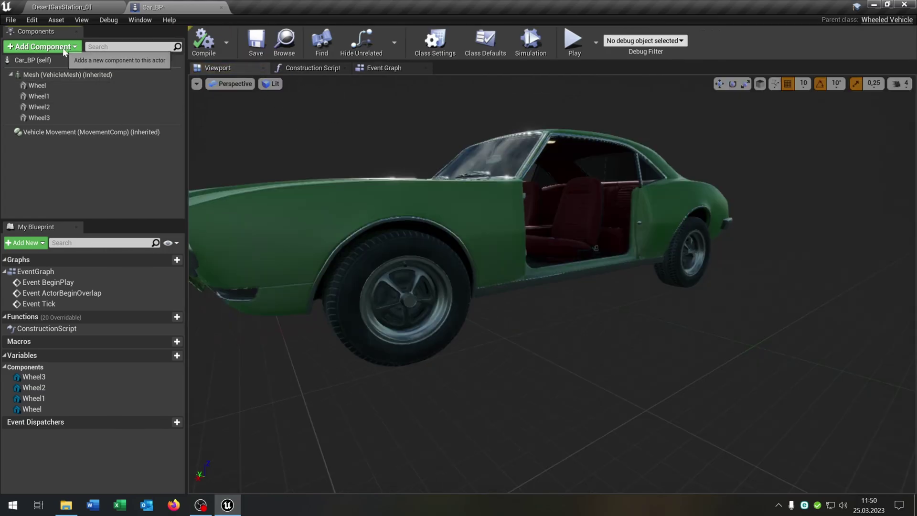
# - Add a SpringArm component with a Camera attached beneath it
pyautogui.click(42, 47)
pyautogui.write('sprin')
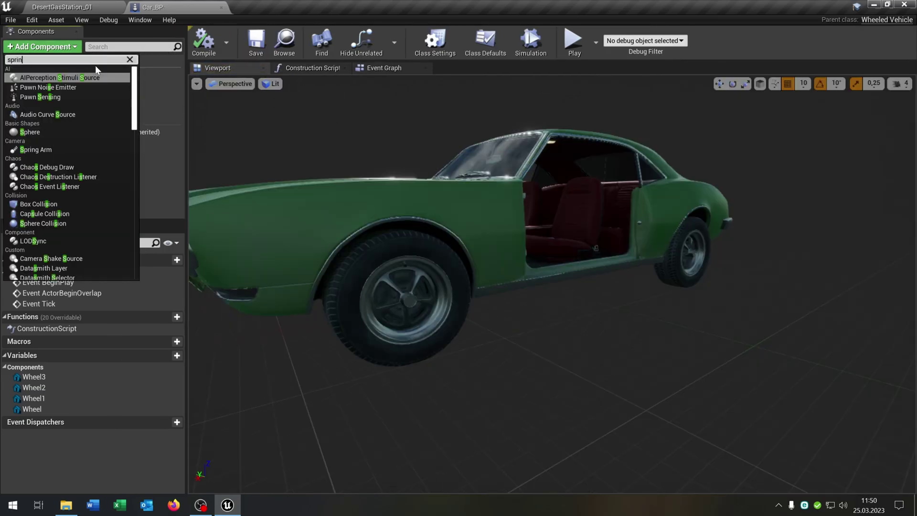
pyautogui.write('g')
pyautogui.click(86, 81)
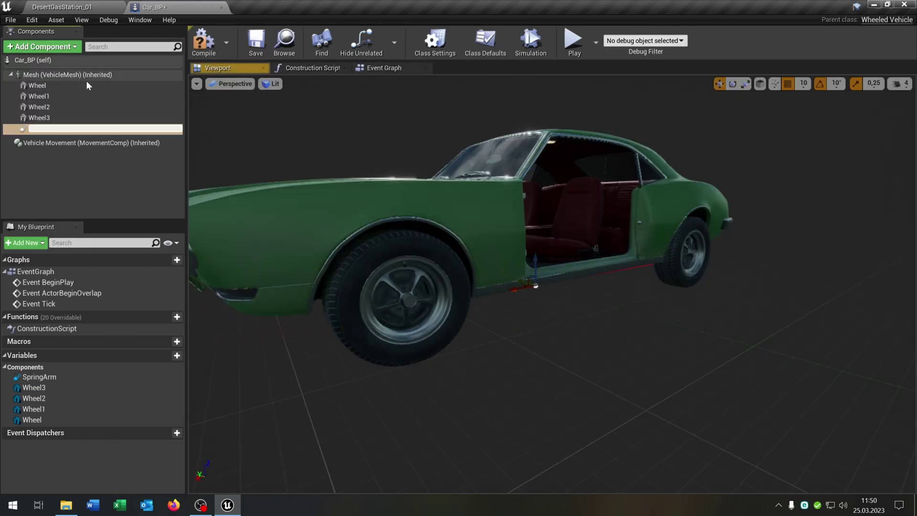
pyautogui.press('Return')
pyautogui.click(73, 49)
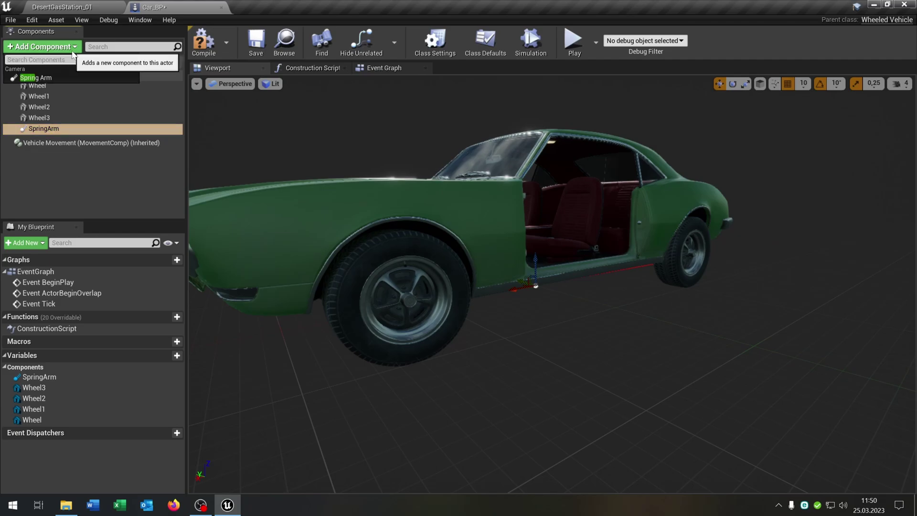
pyautogui.write('ca')
pyautogui.click(67, 77)
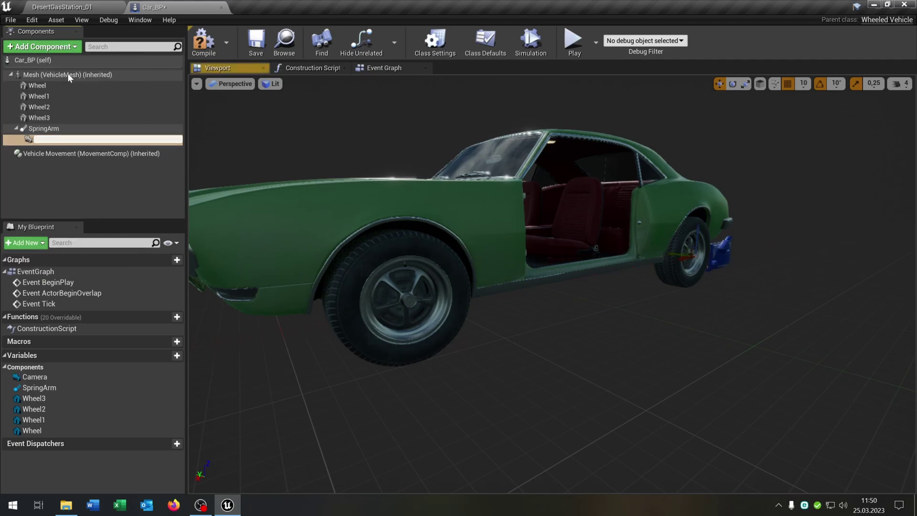
# - Raise the arm above the roof, use pawn control rotation, arm length 450, camera pitch -20°
pyautogui.doubleClick(43, 128)
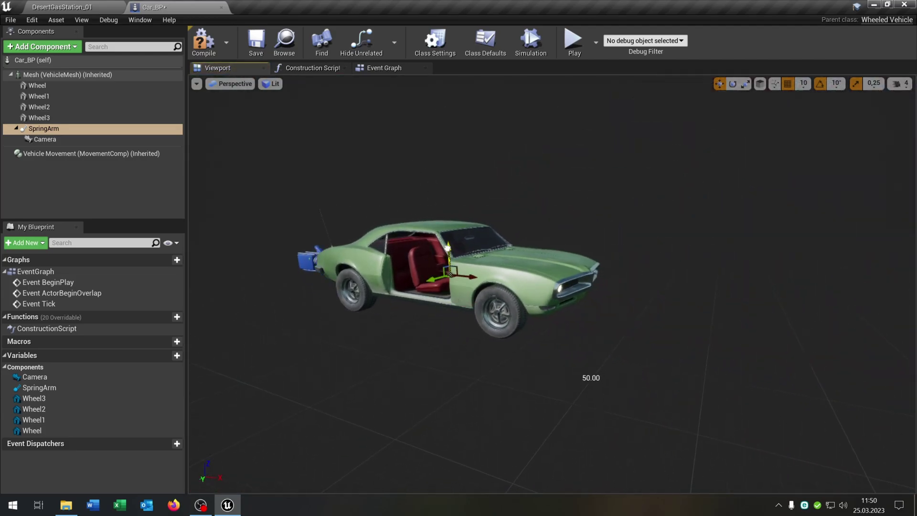
pyautogui.moveTo(447, 247); pyautogui.dragTo(468, 240)
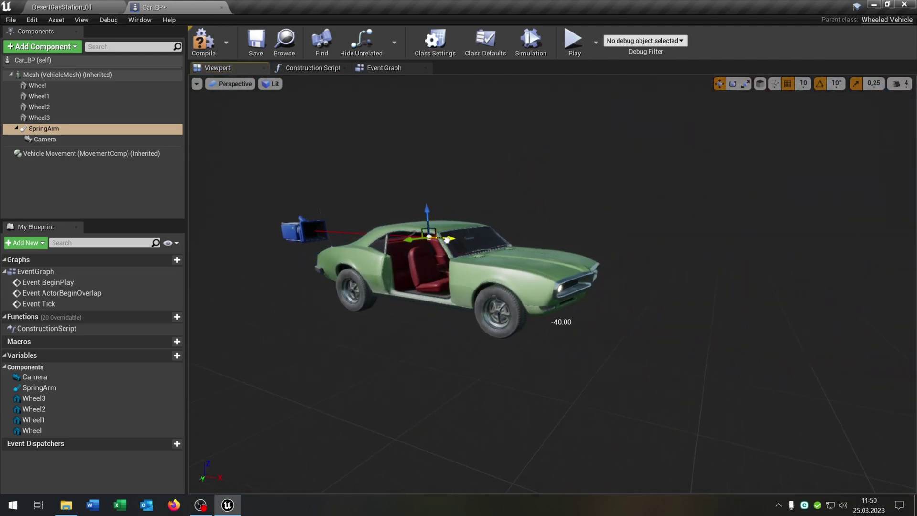
pyautogui.click(139, 20)
pyautogui.click(160, 50)
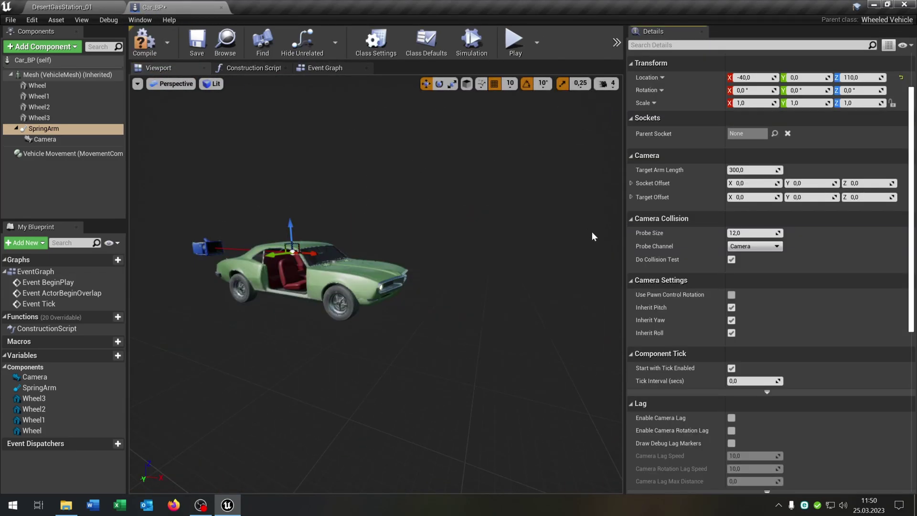
pyautogui.click(731, 295)
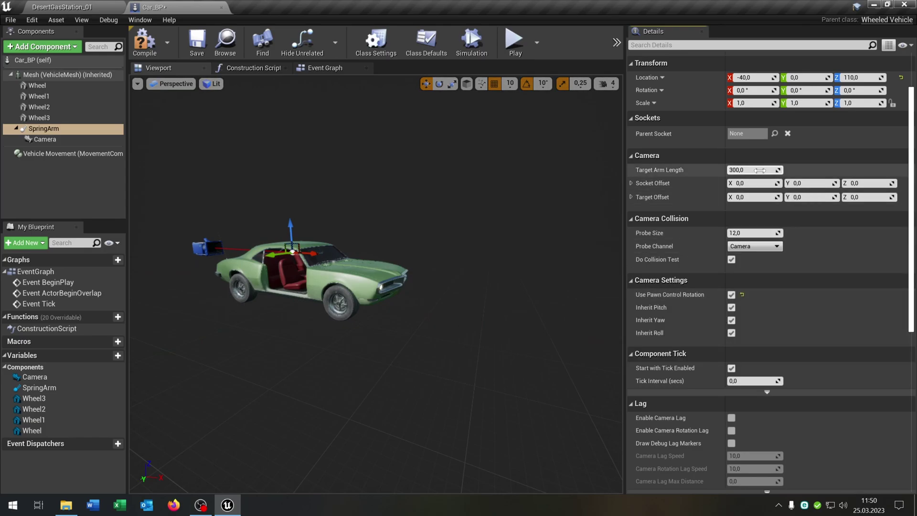
pyautogui.moveTo(294, 239); pyautogui.dragTo(351, 236, button='middle')
pyautogui.click(217, 244)
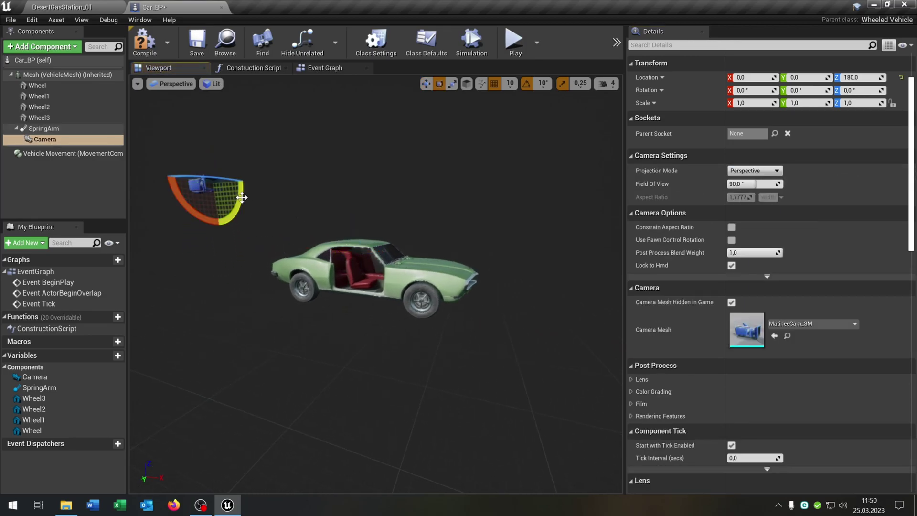
pyautogui.moveTo(242, 198); pyautogui.dragTo(249, 204)
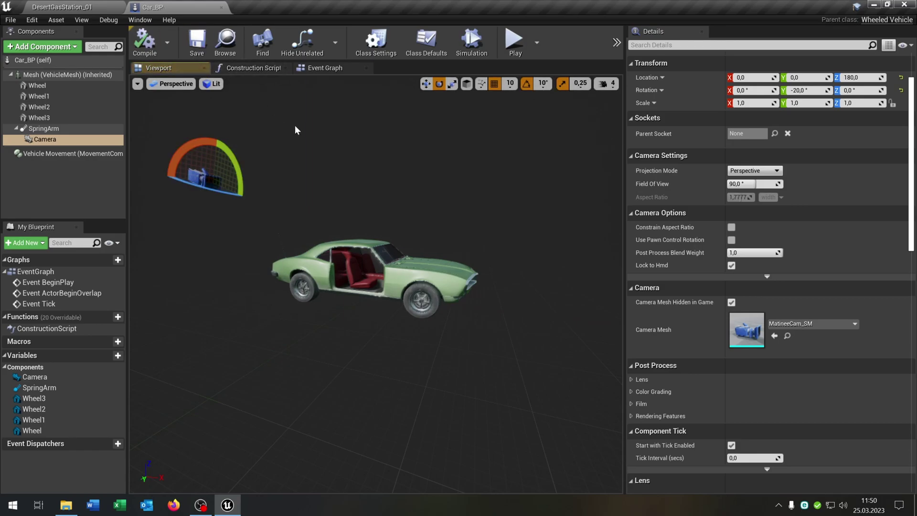
# - Delete the three default event nodes from Car_BP's Event Graph
pyautogui.click(354, 68)
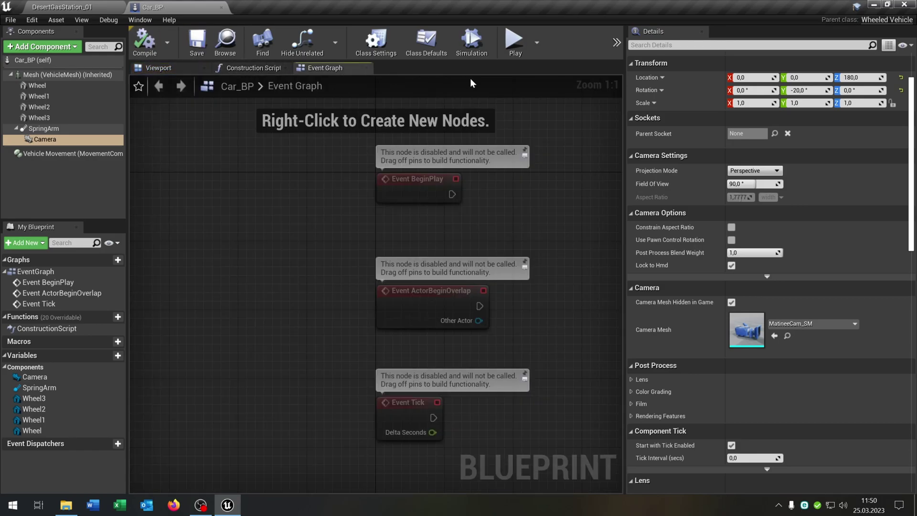
pyautogui.click(702, 32)
pyautogui.moveTo(395, 94); pyautogui.dragTo(614, 468)
pyautogui.press('Delete')
# - Place a Vehicle Movement reference plus InputAxis MoveForward and MoveRight event nodes
pyautogui.moveTo(96, 155); pyautogui.dragTo(445, 307)
pyautogui.moveTo(421, 244); pyautogui.dragTo(361, 277, button='right')
pyautogui.write('moveforward')
pyautogui.press('Return')
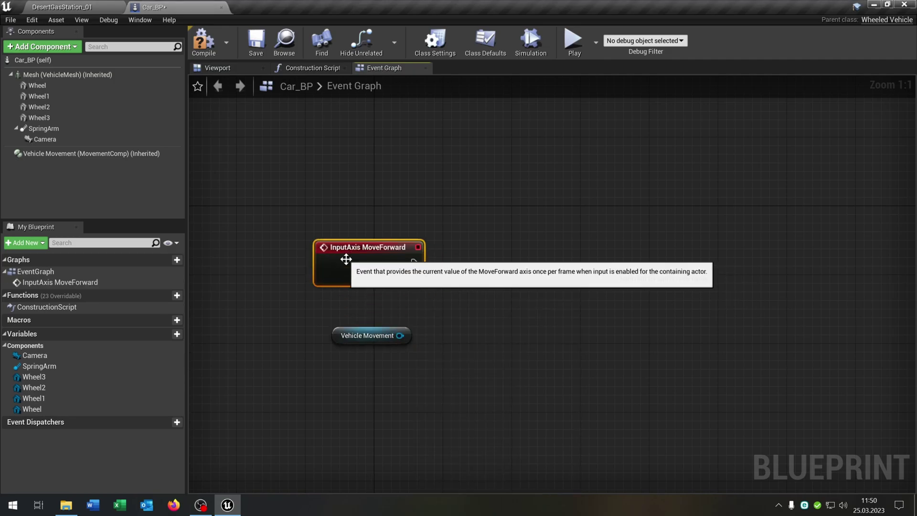
pyautogui.rightClick(359, 391)
pyautogui.write('move')
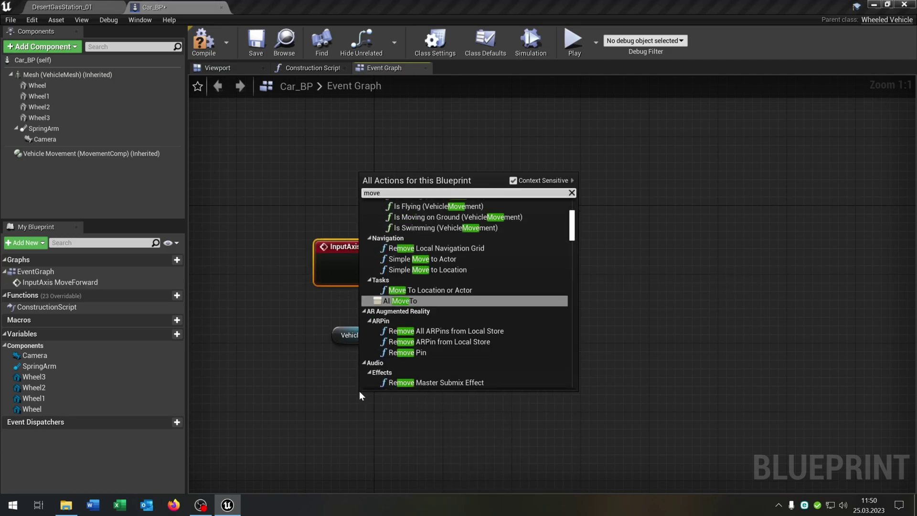
pyautogui.write('right')
pyautogui.press('Return')
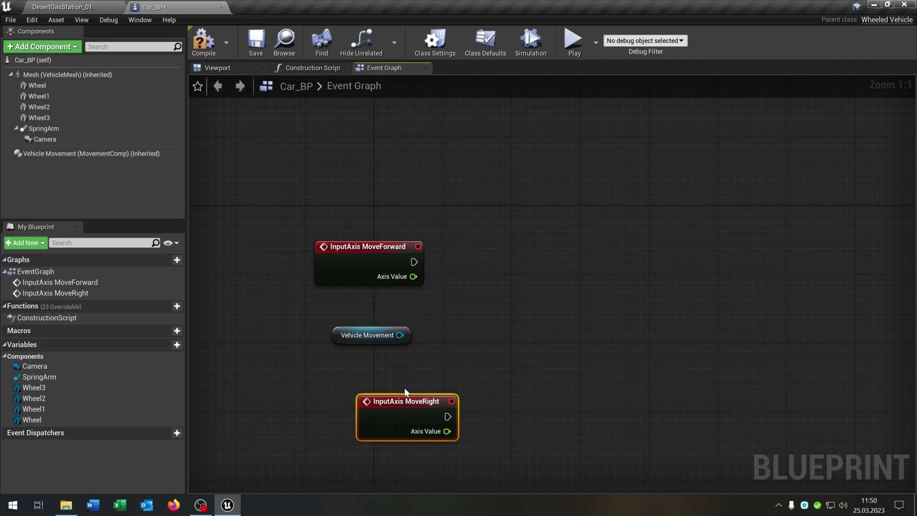
pyautogui.moveTo(409, 393); pyautogui.dragTo(361, 368)
# - Drive a Set Throttle Input node on Vehicle Movement from MoveForward
pyautogui.write('set hr')
pyautogui.moveTo(466, 268); pyautogui.dragTo(481, 238)
pyautogui.press('Return')
pyautogui.moveTo(414, 261); pyautogui.dragTo(429, 266)
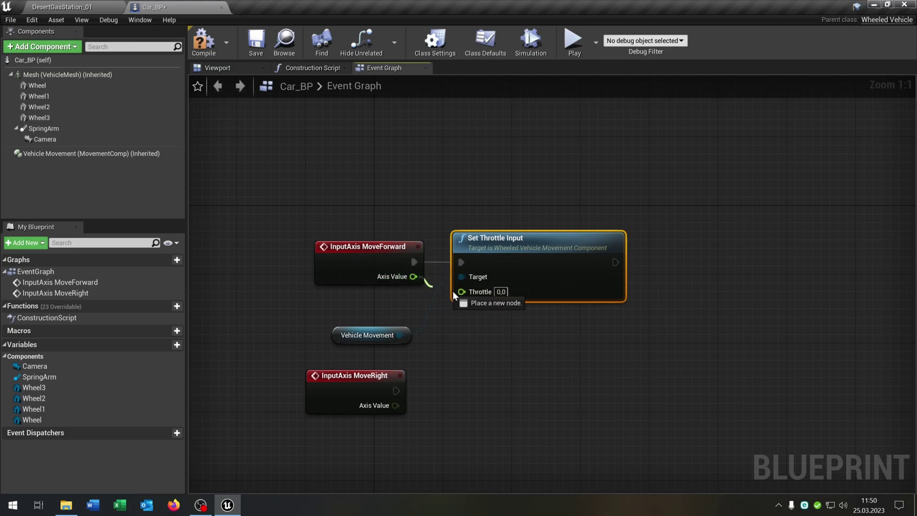
# - Drive a Set Steering Input node from MoveRight, wiring Axis Value into Steering
pyautogui.moveTo(479, 388); pyautogui.dragTo(488, 380)
pyautogui.write('set ste')
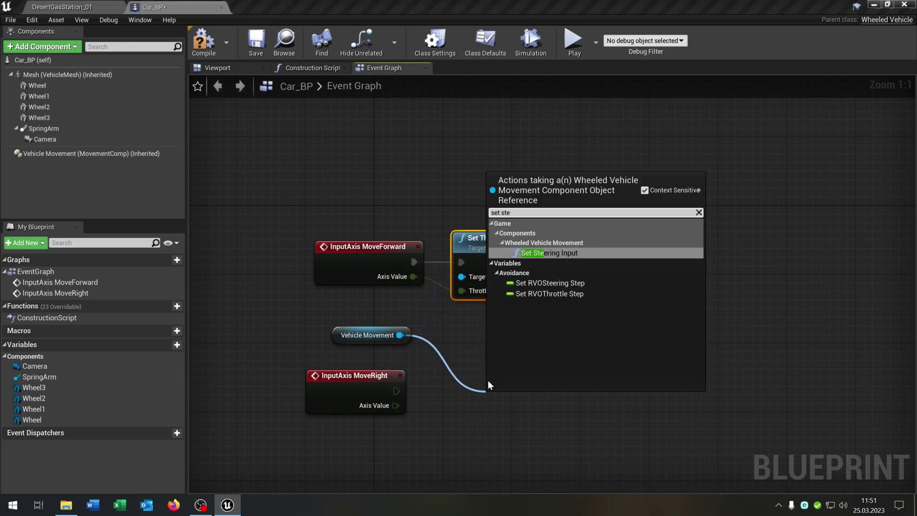
pyautogui.press('Return')
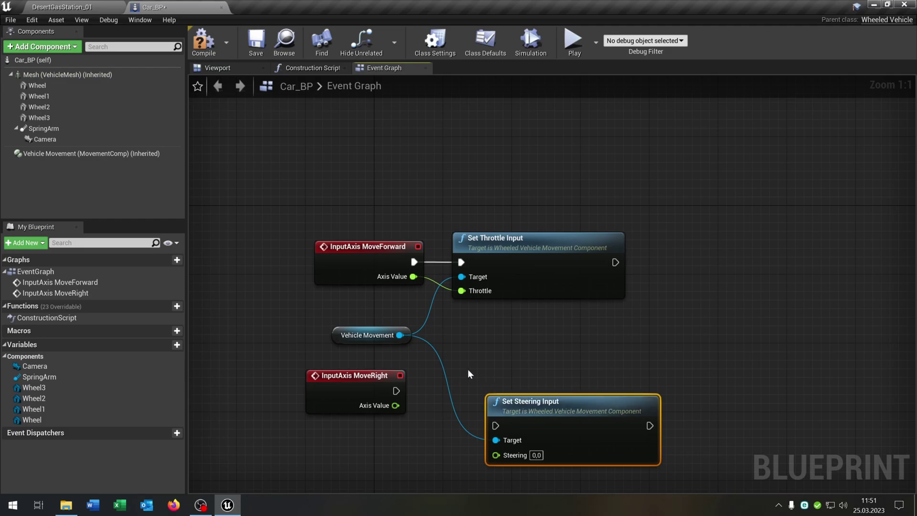
pyautogui.moveTo(501, 410); pyautogui.dragTo(475, 367)
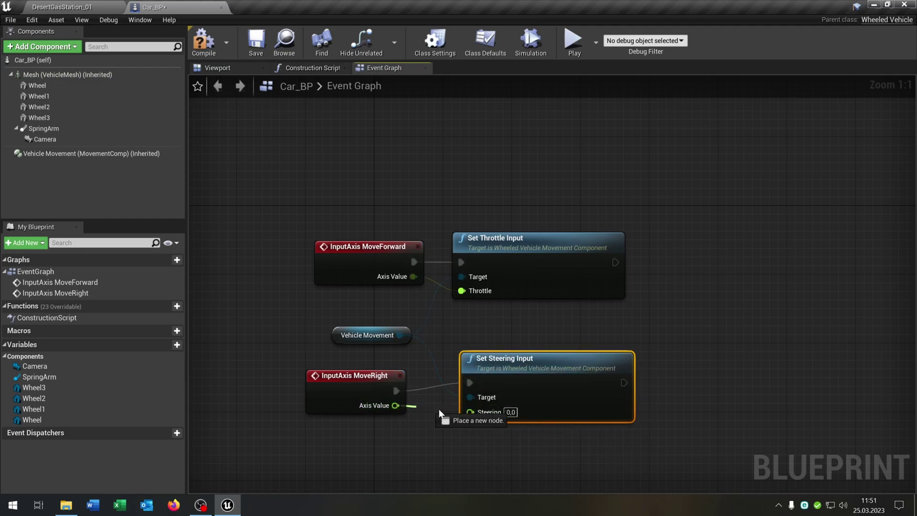
pyautogui.moveTo(454, 414); pyautogui.dragTo(471, 412)
pyautogui.moveTo(520, 374); pyautogui.dragTo(519, 383)
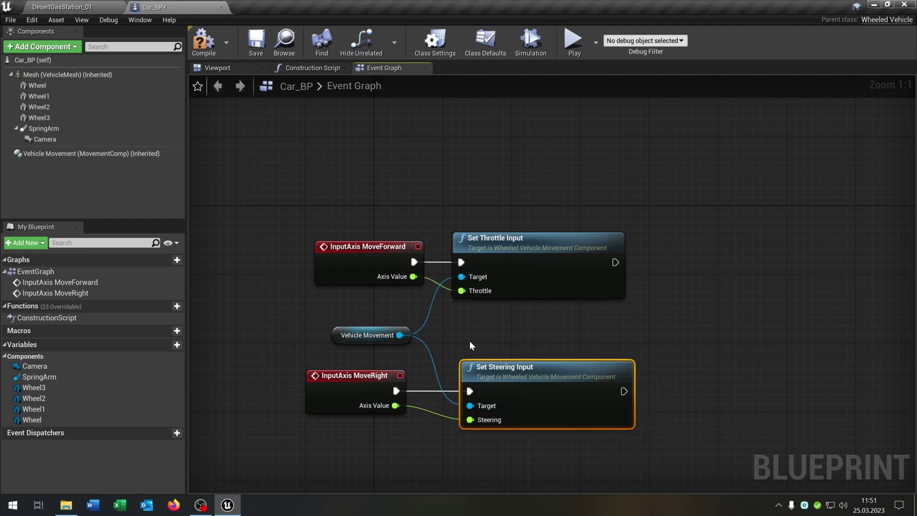
# - Save Car_BP and add an InputAxis Turn event node to the graph
pyautogui.click(251, 47)
pyautogui.moveTo(377, 159); pyautogui.dragTo(391, 273, button='right')
pyautogui.rightClick(371, 215)
pyautogui.write('turn')
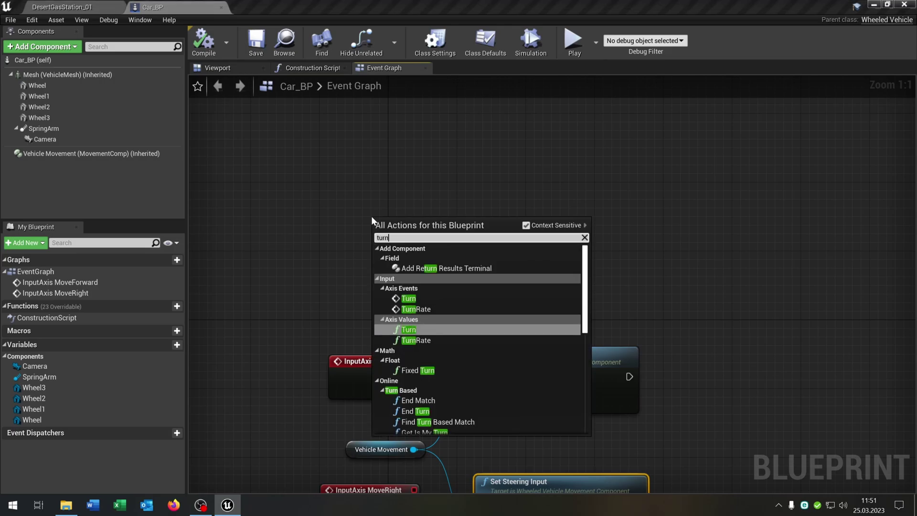
pyautogui.press('Up')
pyautogui.press('Up')
pyautogui.press('Return')
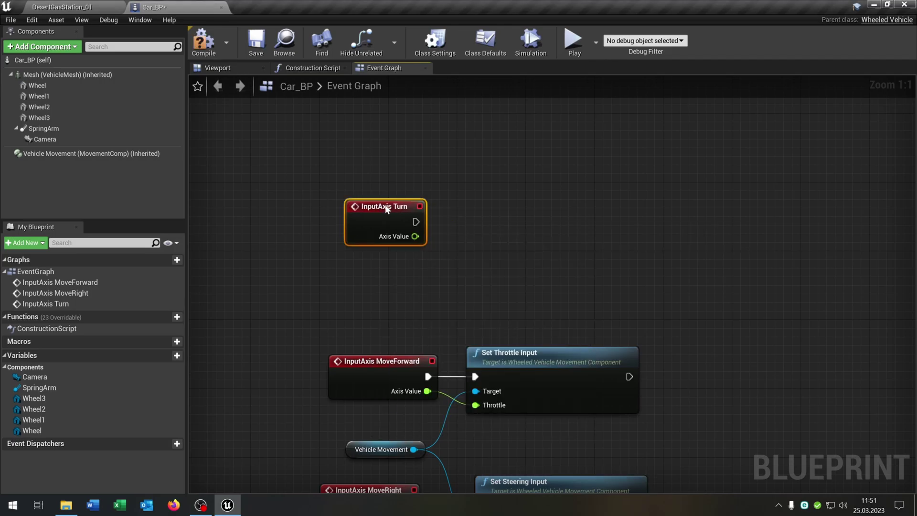
# - Connect Turn to Add Controller Yaw Input, with Axis Value feeding Val
pyautogui.moveTo(426, 221); pyautogui.dragTo(481, 219)
pyautogui.write('add ')
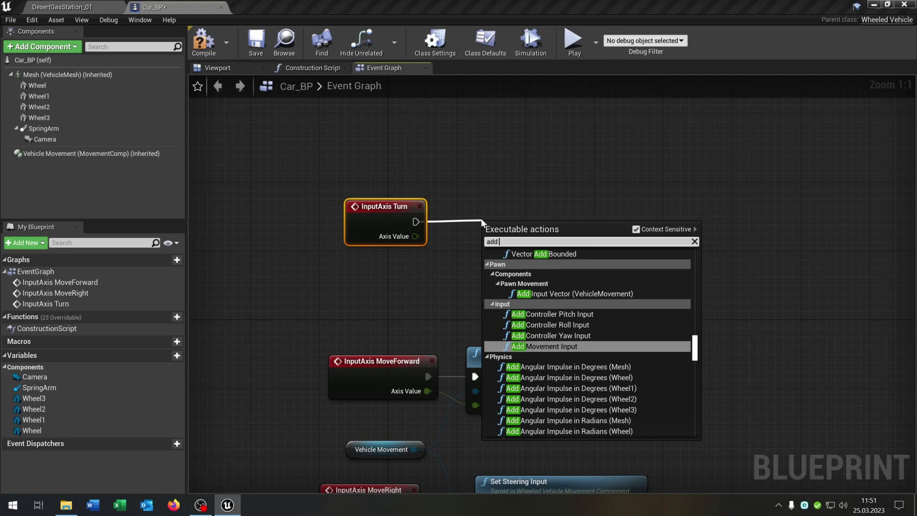
pyautogui.write('yaw')
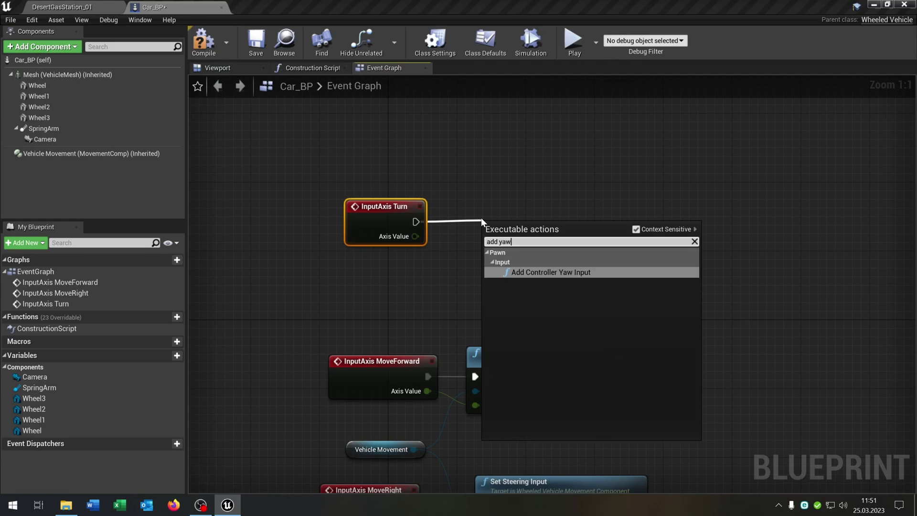
pyautogui.press('Return')
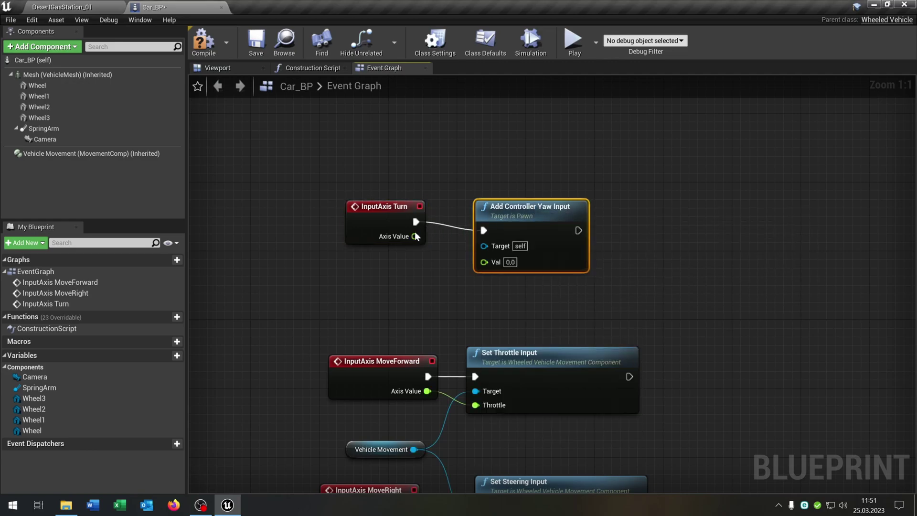
pyautogui.moveTo(502, 268); pyautogui.dragTo(501, 267)
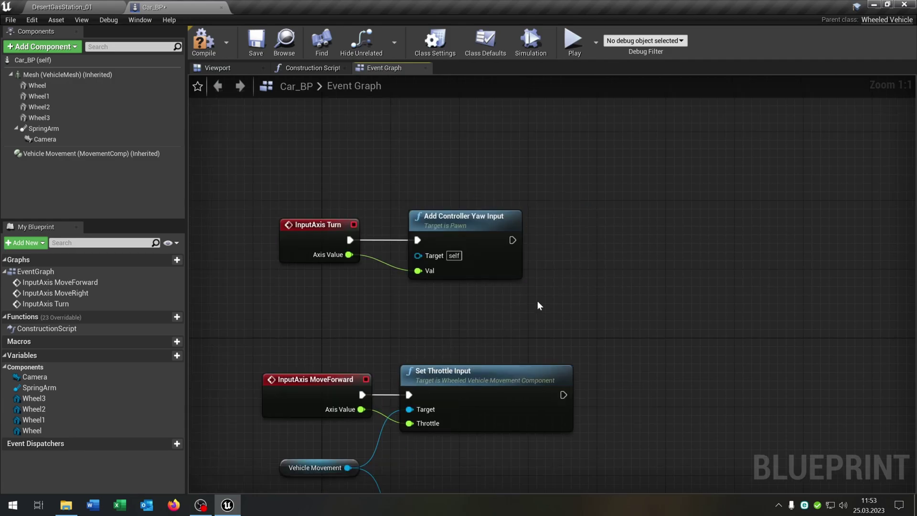
# - Add an N keyboard event node in empty graph space
pyautogui.moveTo(539, 306); pyautogui.dragTo(320, 318, button='right')
pyautogui.rightClick(481, 268)
pyautogui.write('n k')
pyautogui.press('Down')
pyautogui.press('Down')
pyautogui.press('Down')
pyautogui.press('Down')
pyautogui.press('Down')
pyautogui.press('Down')
pyautogui.press('Down')
pyautogui.press('Down')
pyautogui.press('Down')
pyautogui.press('Down')
pyautogui.press('Return')
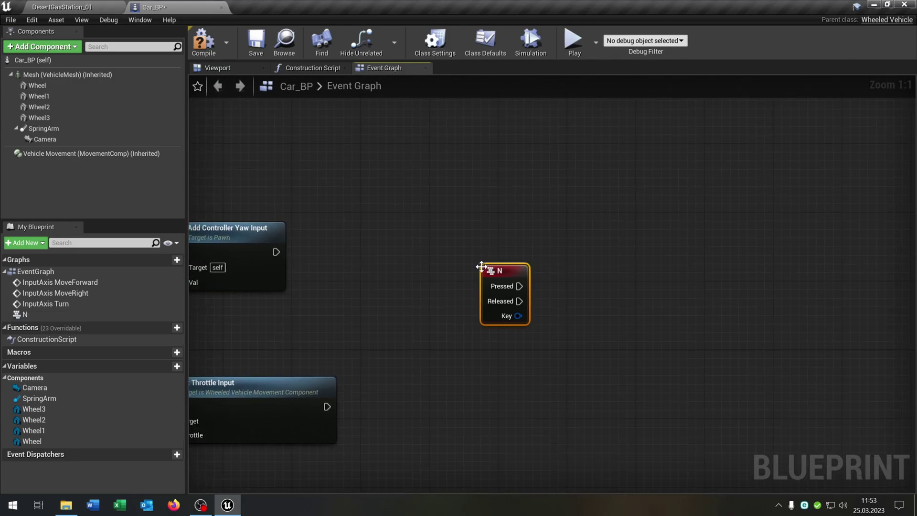
# - Drop references to all four wheel components below the N event
pyautogui.click(57, 89)
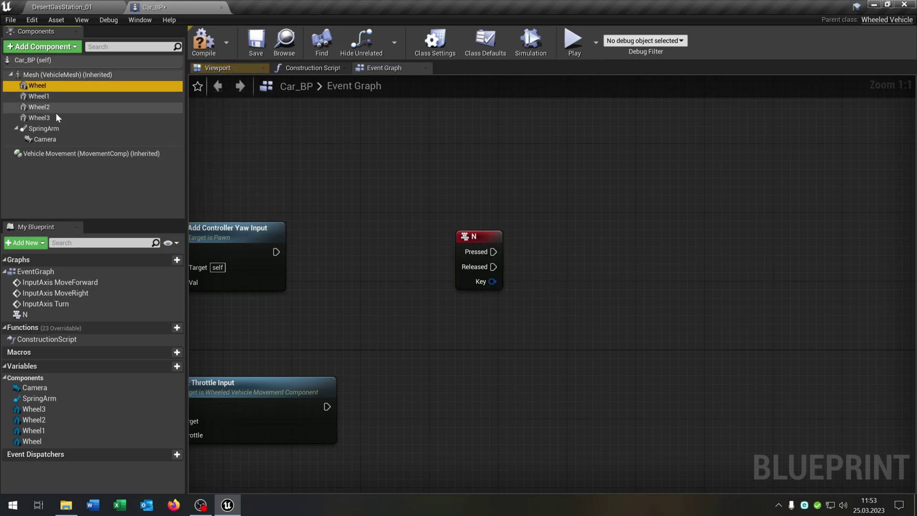
pyautogui.keyDown('shift'); pyautogui.click(55, 115); pyautogui.keyUp('shift')
pyautogui.moveTo(57, 87); pyautogui.dragTo(280, 244)
pyautogui.moveTo(449, 319); pyautogui.dragTo(449, 321)
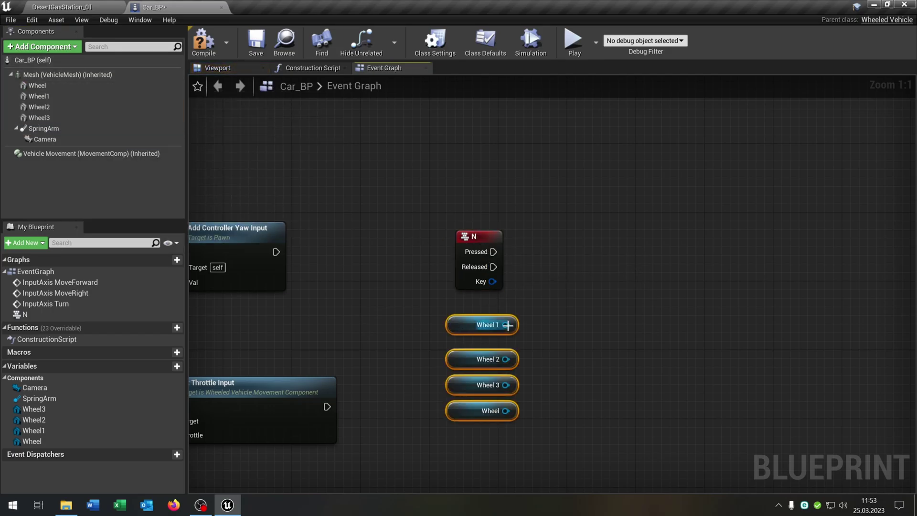
# - Create a Set Static Mesh node for Wheel 1, triggered by N
pyautogui.moveTo(577, 240); pyautogui.dragTo(576, 240)
pyautogui.write('set sta')
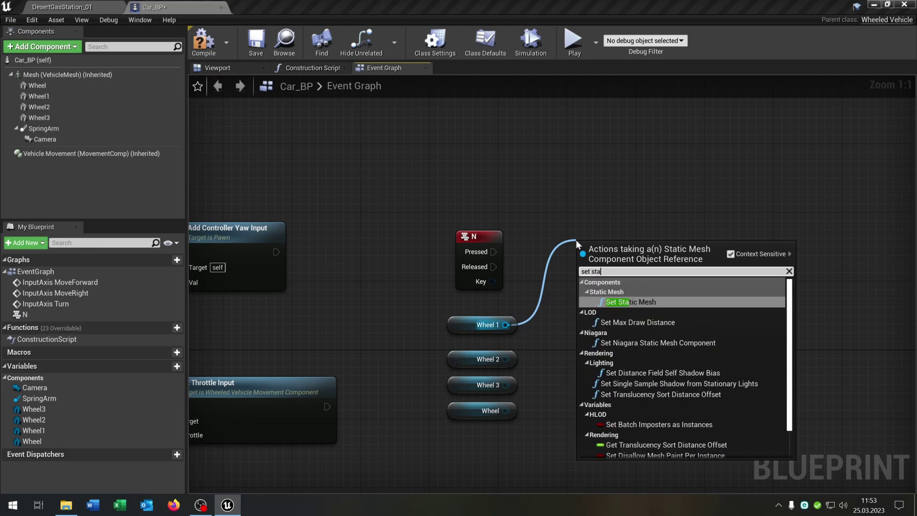
pyautogui.press('Return')
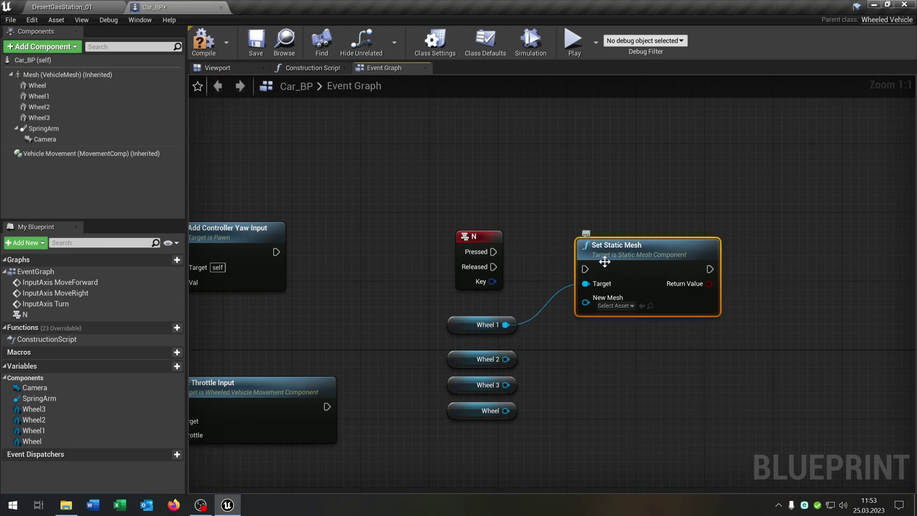
pyautogui.moveTo(606, 259); pyautogui.dragTo(603, 242)
pyautogui.moveTo(490, 254); pyautogui.dragTo(582, 257)
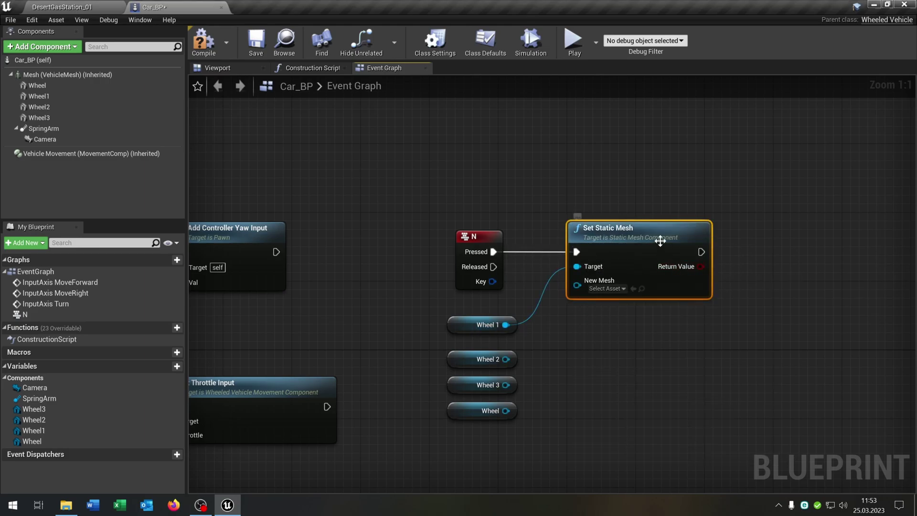
# - Paste three copies of the Set Static Mesh node stacked beneath the original
pyautogui.hotkey('ctrl', 'c')
pyautogui.hotkey('ctrl', 'v')
pyautogui.moveTo(747, 343); pyautogui.dragTo(604, 319)
pyautogui.hotkey('ctrl', 'v')
pyautogui.moveTo(779, 386); pyautogui.dragTo(633, 419)
pyautogui.moveTo(626, 400); pyautogui.dragTo(619, 316, button='right')
pyautogui.hotkey('ctrl', 'v')
pyautogui.moveTo(783, 380); pyautogui.dragTo(638, 415)
# - Chain the four Set Static Mesh nodes and target each at its own wheel
pyautogui.moveTo(694, 168); pyautogui.dragTo(570, 254)
pyautogui.moveTo(694, 253); pyautogui.dragTo(570, 340)
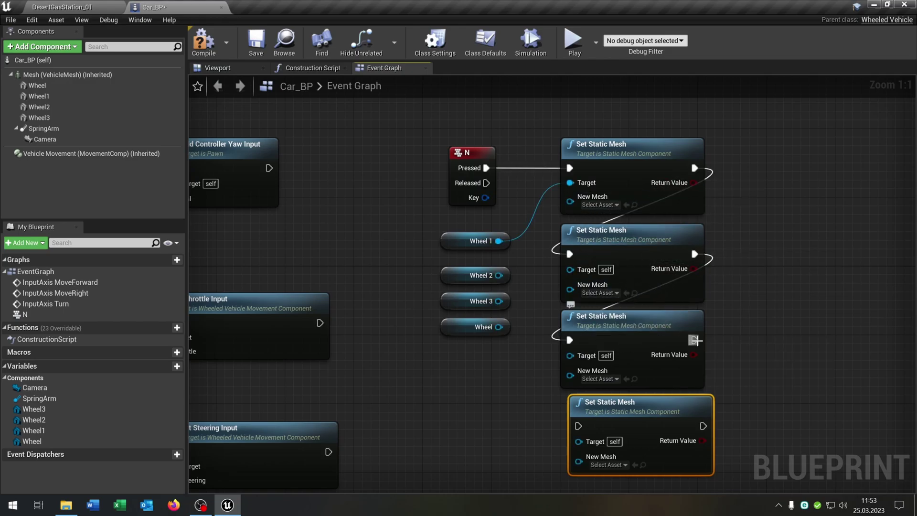
pyautogui.moveTo(695, 341); pyautogui.dragTo(581, 404)
pyautogui.moveTo(498, 275); pyautogui.dragTo(559, 276)
pyautogui.moveTo(499, 301); pyautogui.dragTo(571, 356)
pyautogui.moveTo(499, 327); pyautogui.dragTo(571, 440)
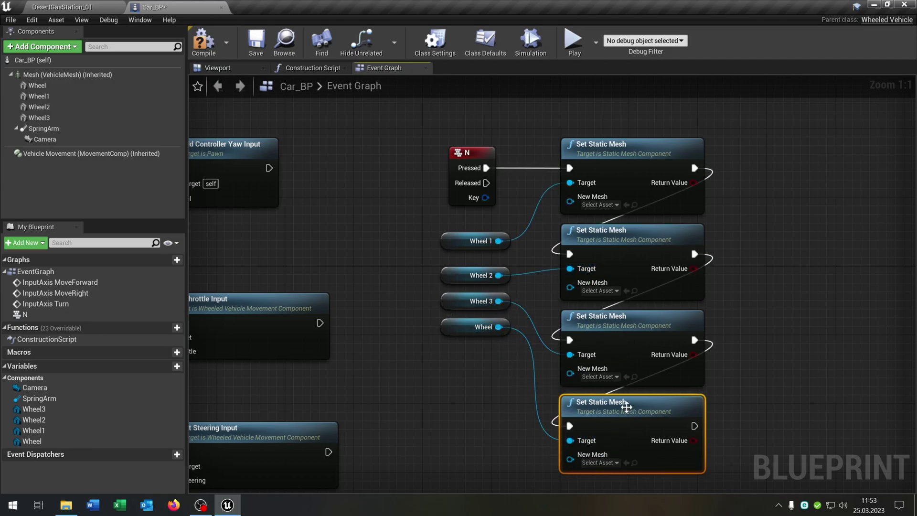
# - Set New Mesh to Wheel_2 on all four nodes and compile Car_BP
pyautogui.click(120, 8)
pyautogui.doubleClick(24, 328)
pyautogui.click(190, 344)
pyautogui.click(152, 7)
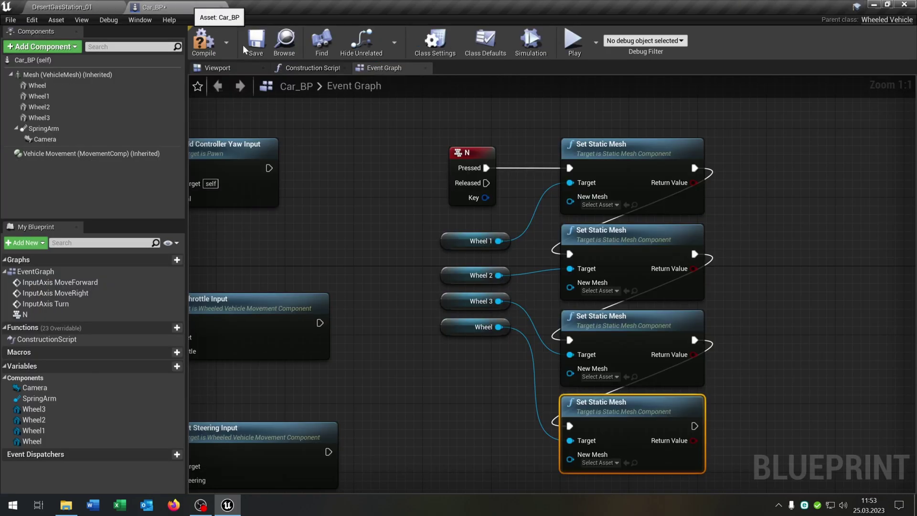
pyautogui.click(627, 205)
pyautogui.click(627, 291)
pyautogui.click(627, 378)
pyautogui.click(626, 463)
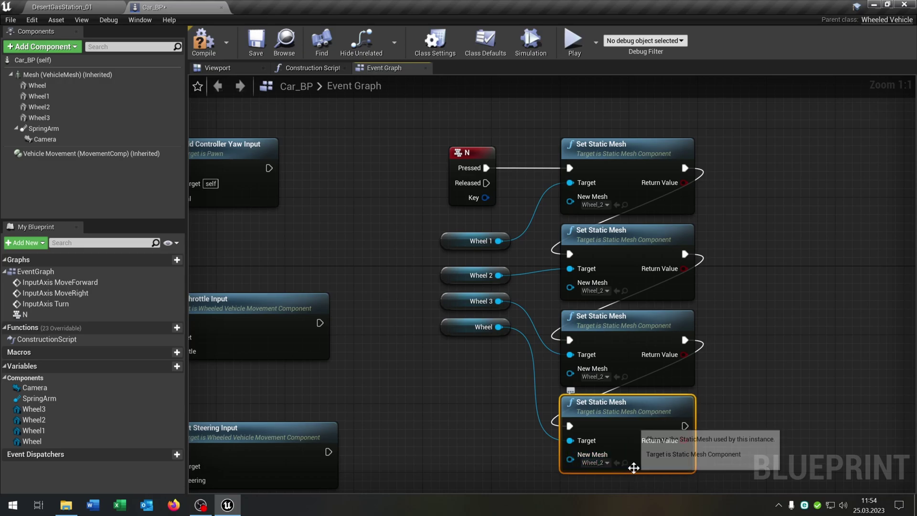
pyautogui.click(204, 42)
# - Switch the VehicleMesh collision preset to Custom with WorldDynamic set to Ignore
pyautogui.click(140, 20)
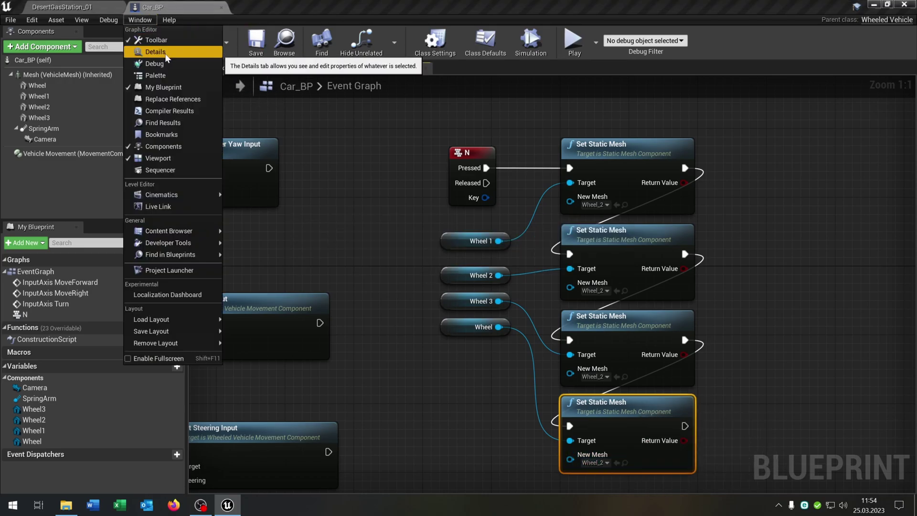
pyautogui.click(153, 55)
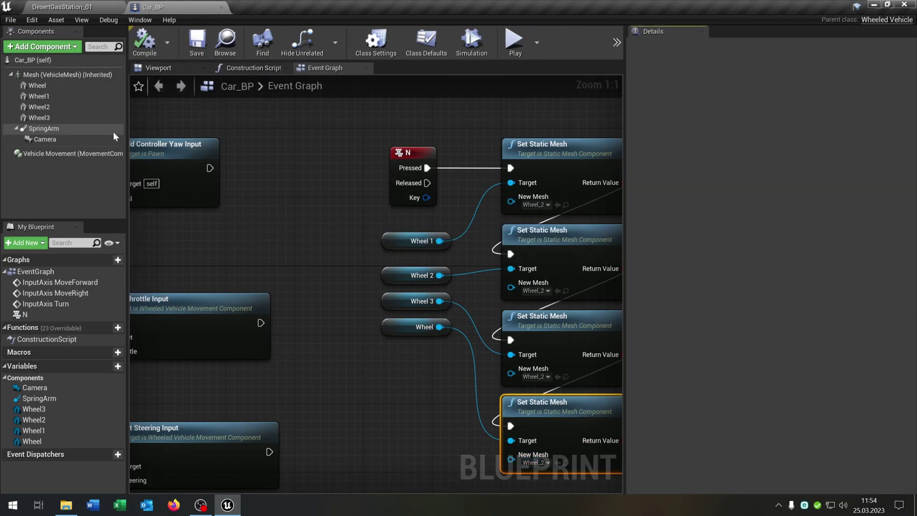
pyautogui.click(79, 76)
pyautogui.scroll(-15, 773, 333)
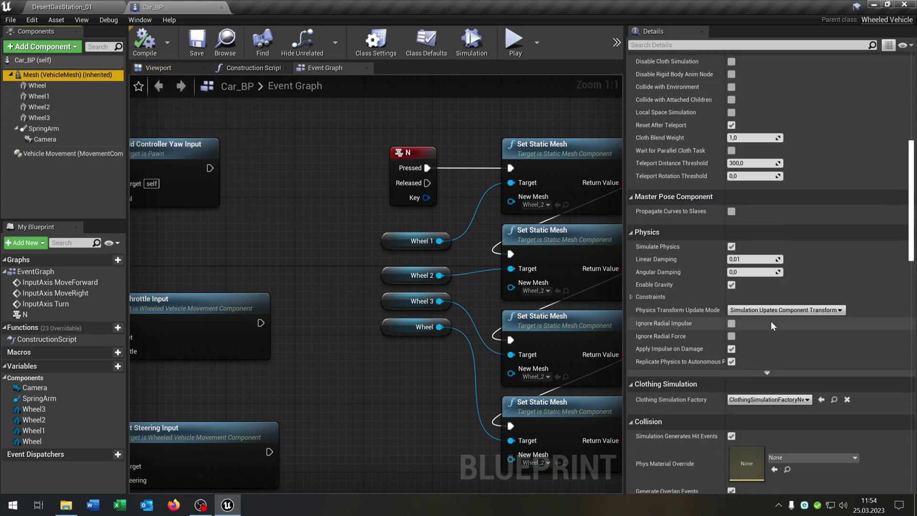
pyautogui.scroll(-5, 715, 286)
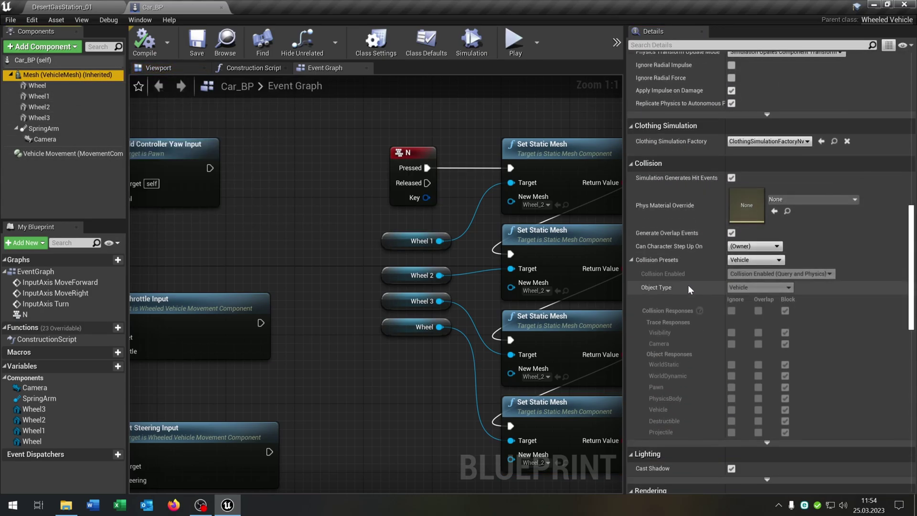
pyautogui.click(765, 260)
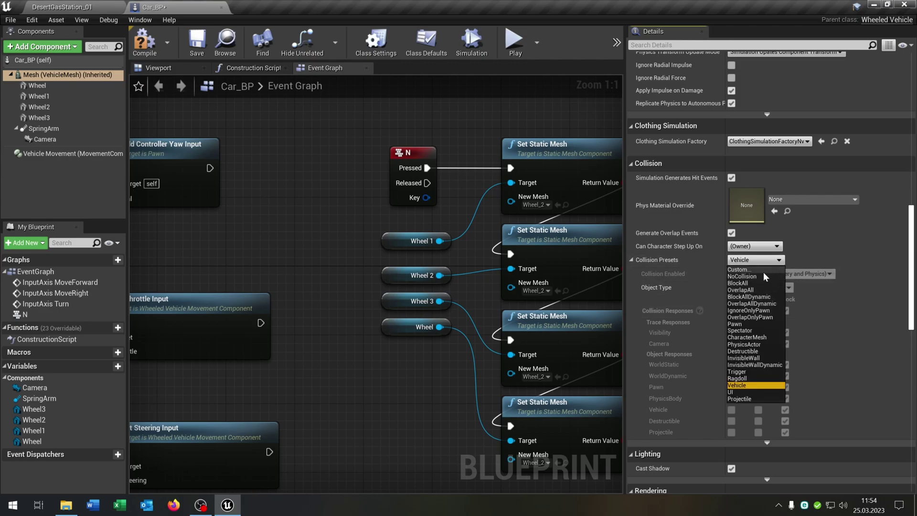
pyautogui.click(763, 271)
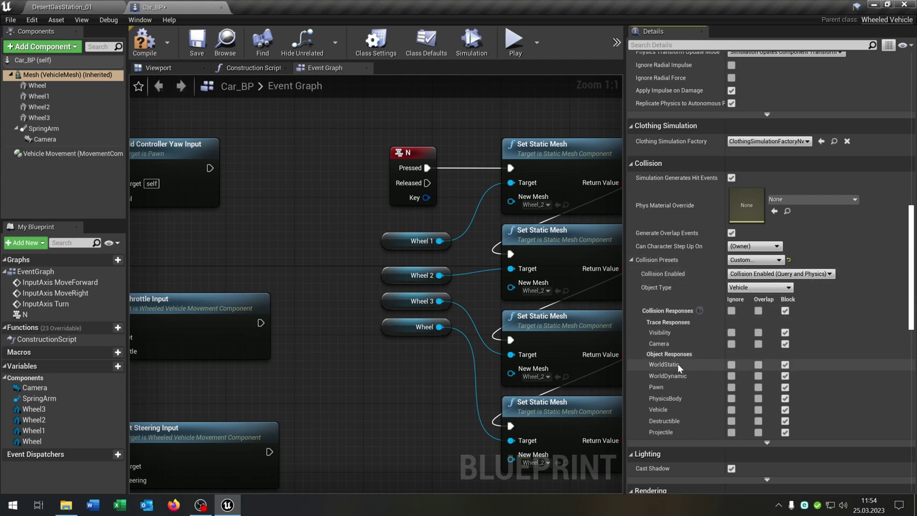
pyautogui.click(731, 376)
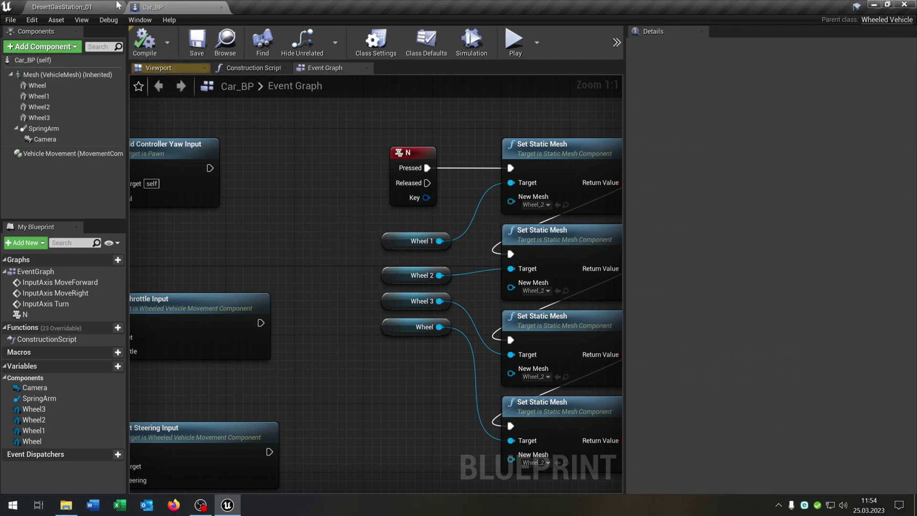
# - Drive the car in DesertGasStation_01, steering with A and D, and swap wheels to Wheel_2
pyautogui.click(114, 4)
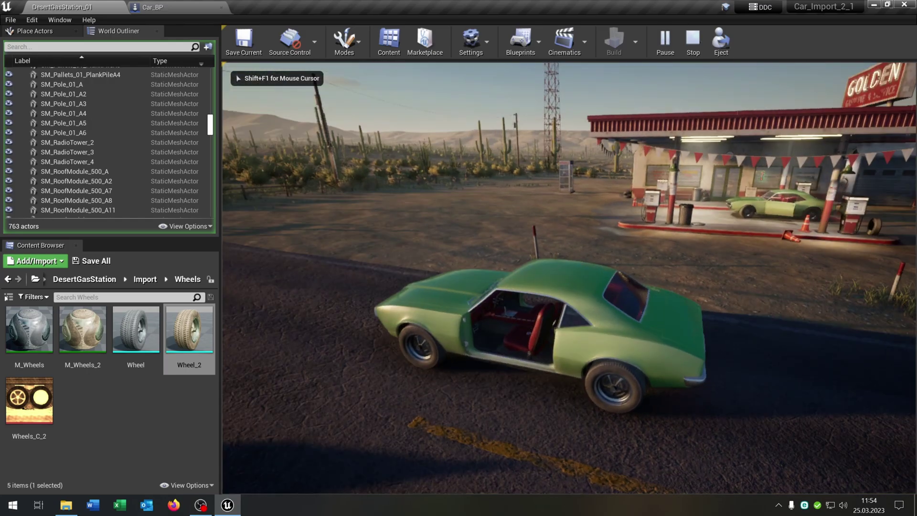
pyautogui.press('a')
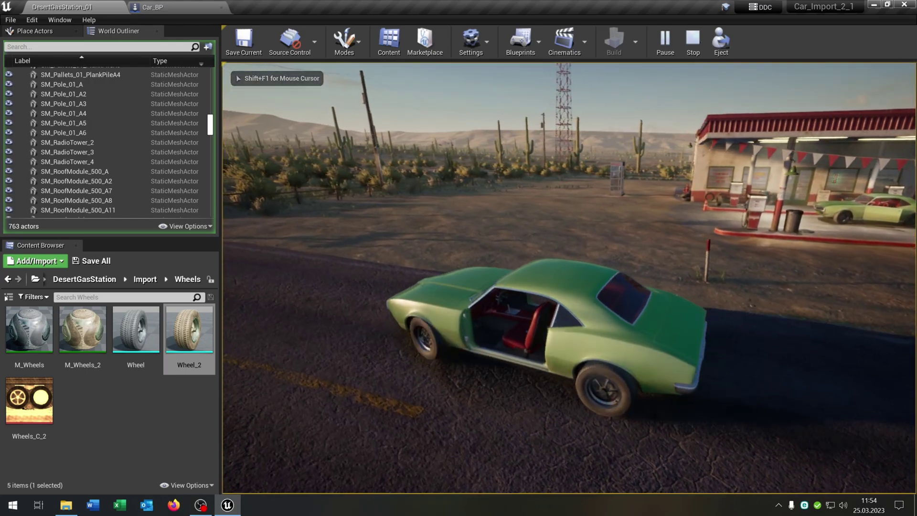
pyautogui.press('d')
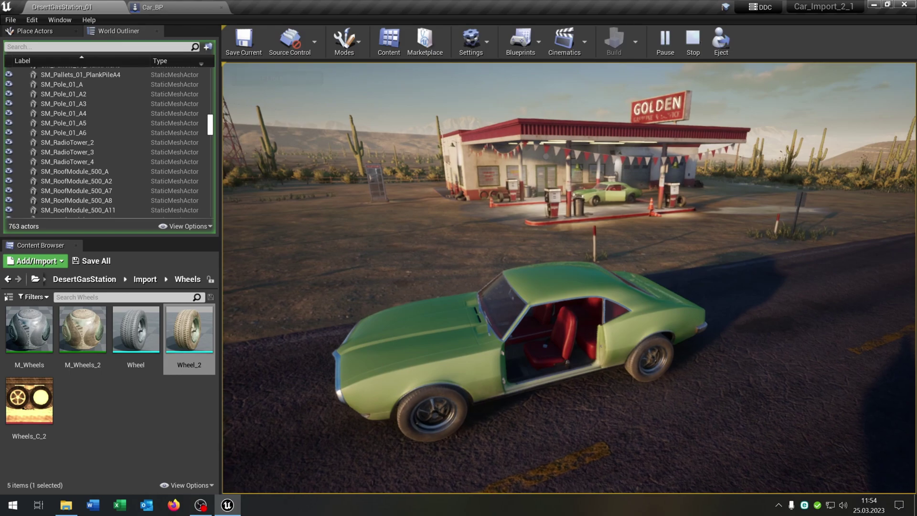
pyautogui.press('a')
pyautogui.press('d')
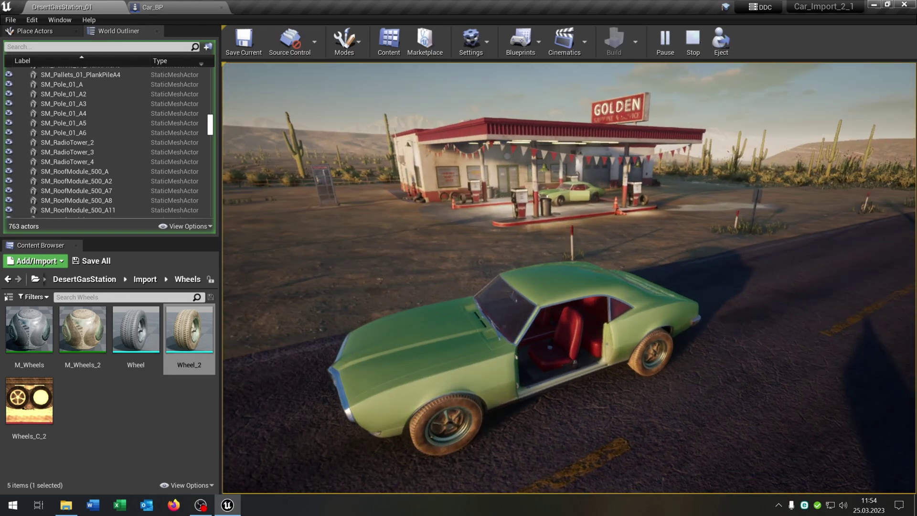
pyautogui.press('a')
pyautogui.press('d')
pyautogui.press('d')
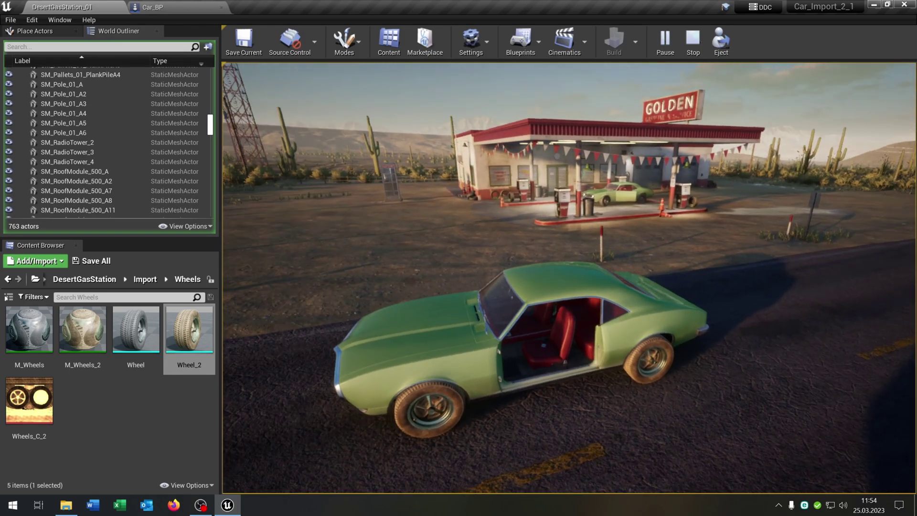